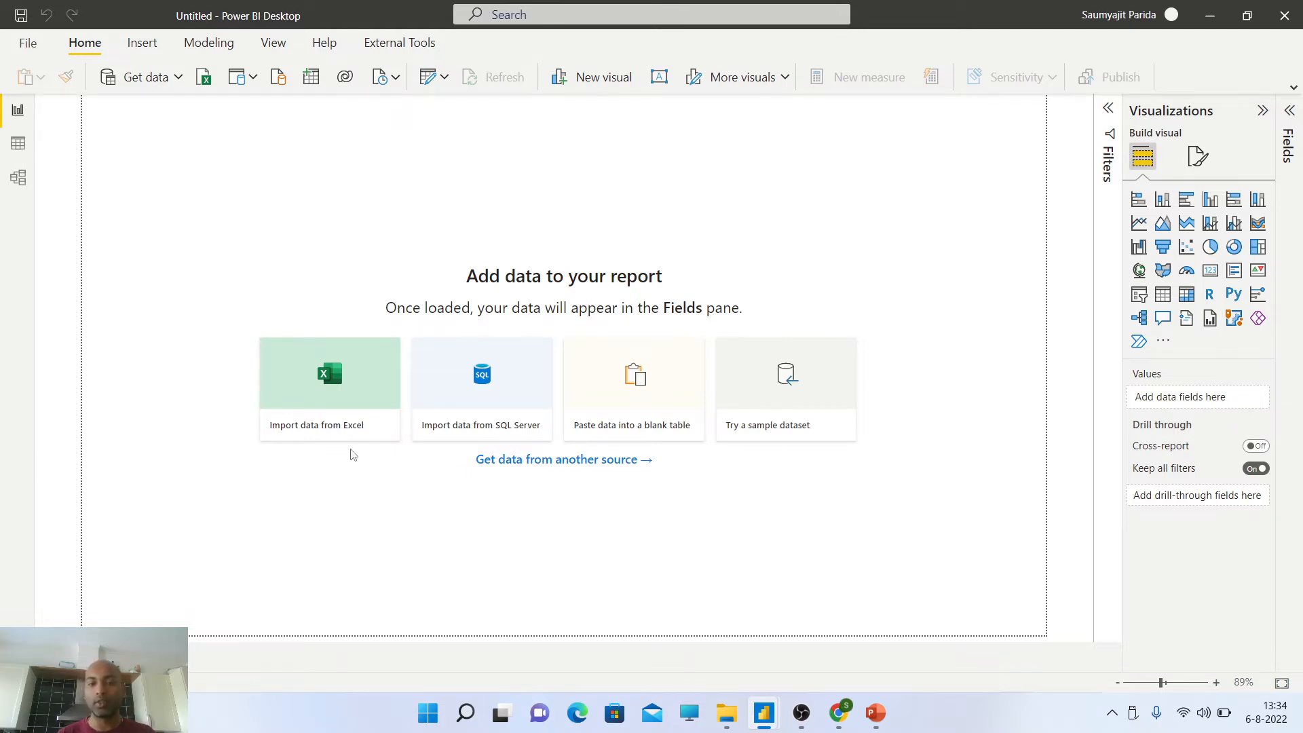
Step: Browse the available data connectors in the All, Database and Other categories of Get Data
{"action": "mouse_move", "coordinate": [763, 713]}
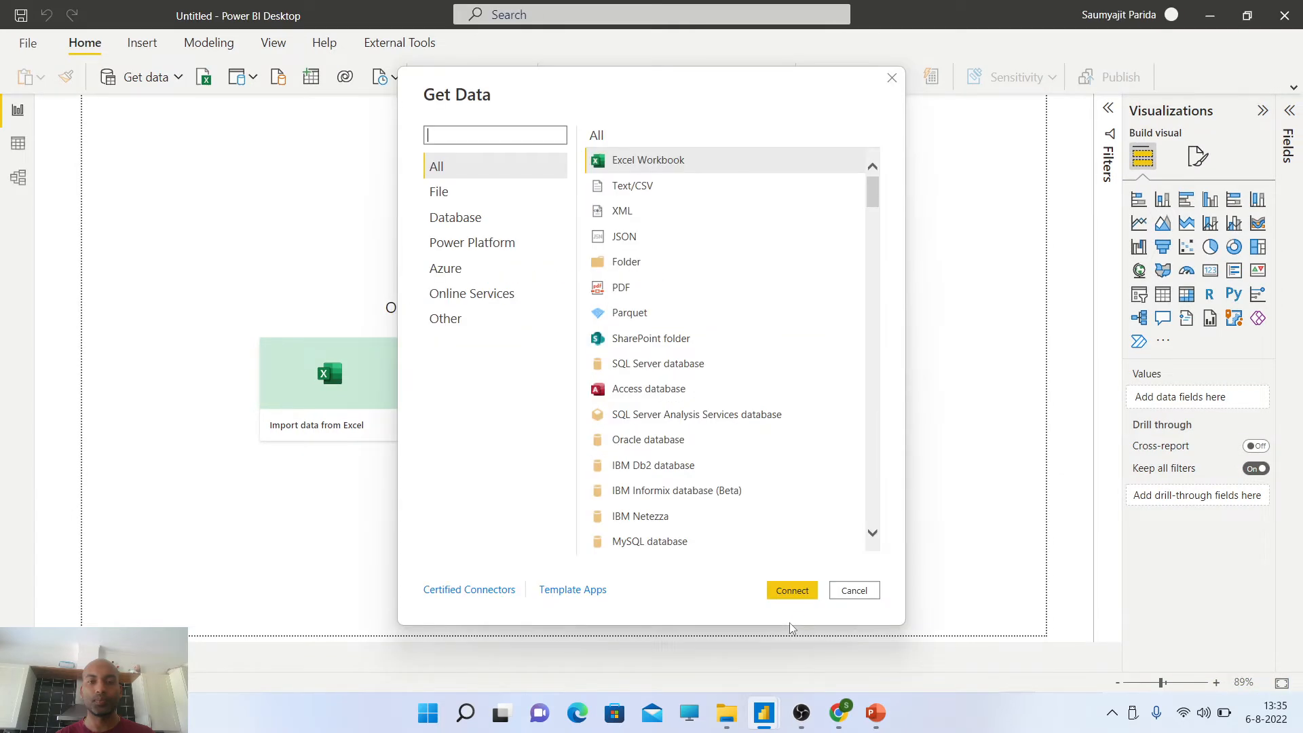
{"action": "scroll", "coordinate": [764, 393], "scroll_direction": "down", "scroll_amount": 1}
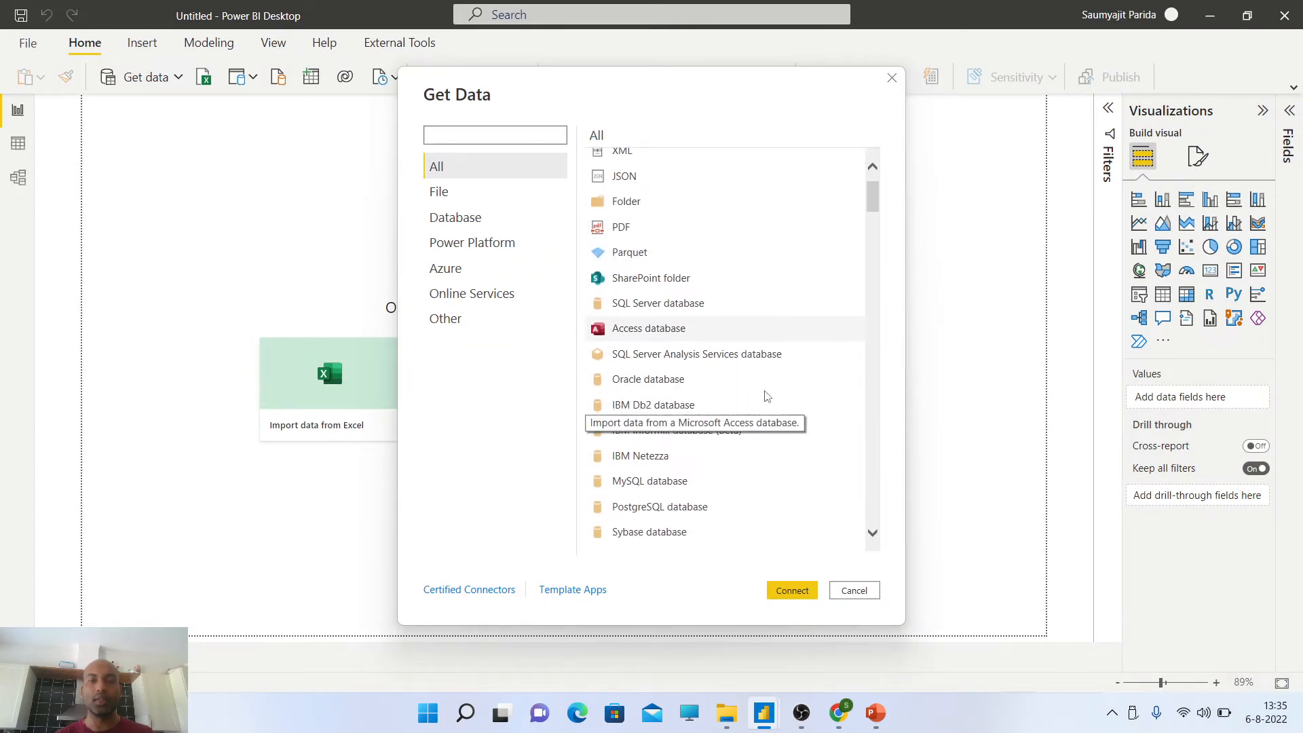
{"action": "scroll", "coordinate": [765, 396], "scroll_direction": "down", "scroll_amount": 2}
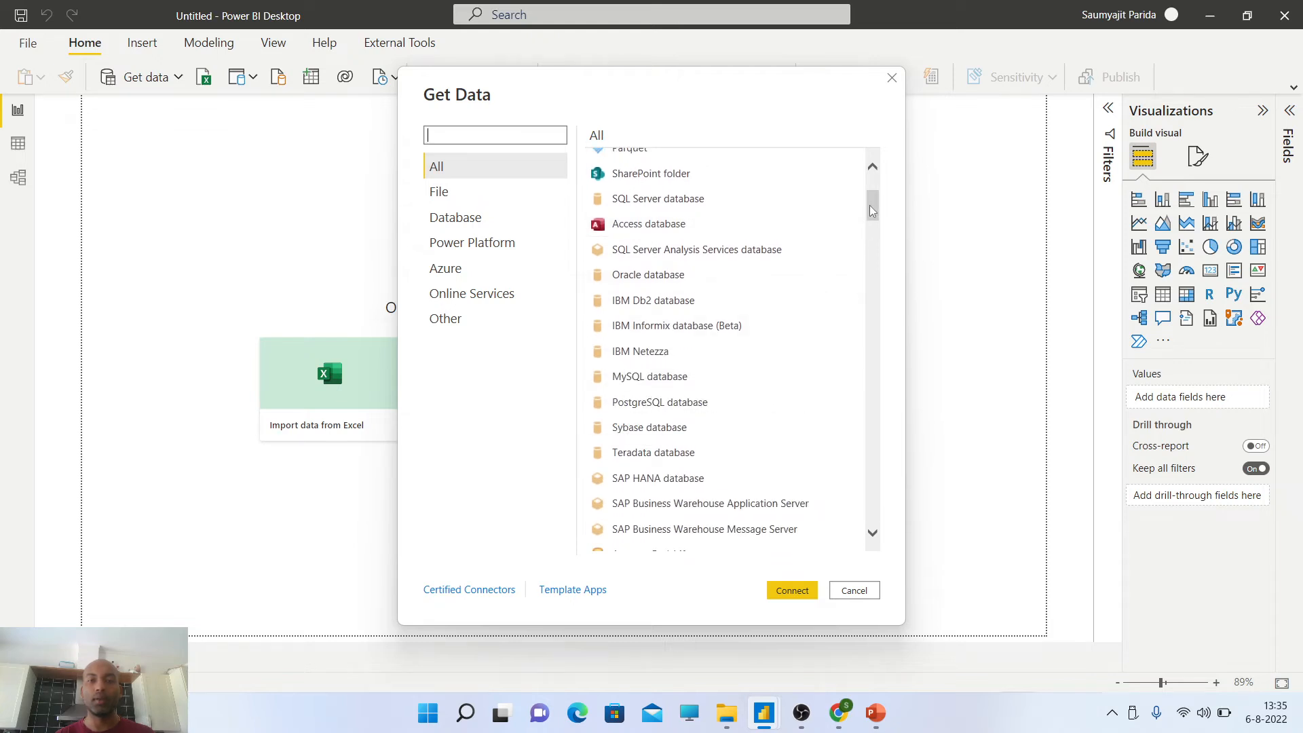
{"action": "left_click_drag", "start_coordinate": [870, 205], "coordinate": [875, 257]}
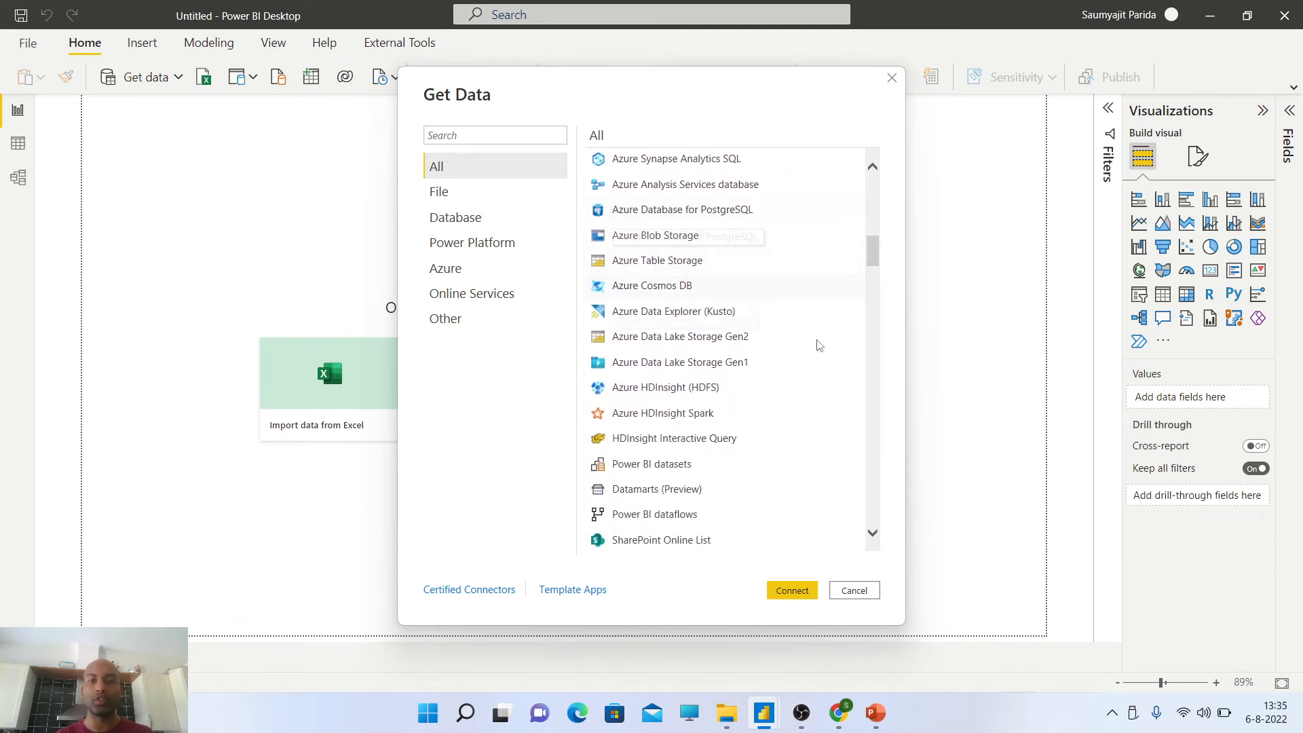
{"action": "scroll", "coordinate": [819, 345], "scroll_direction": "up", "scroll_amount": 8}
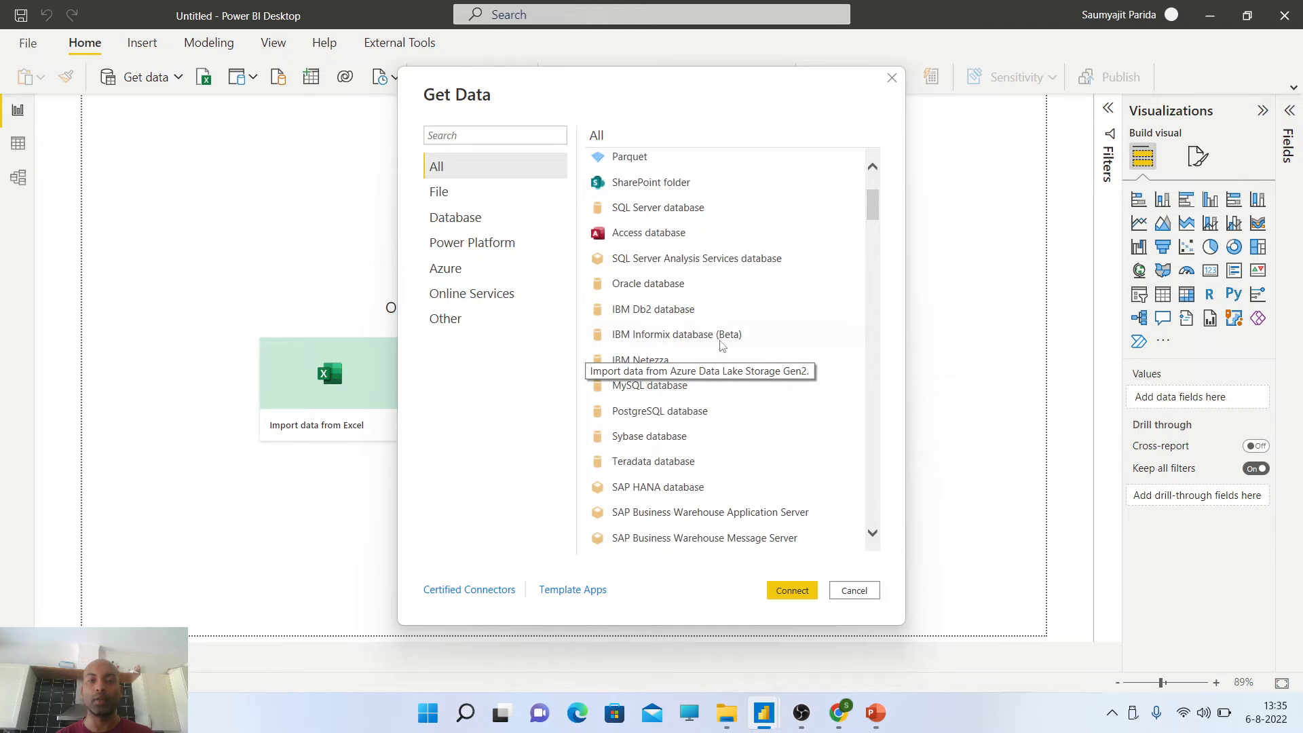
{"action": "scroll", "coordinate": [800, 390], "scroll_direction": "down", "scroll_amount": 3}
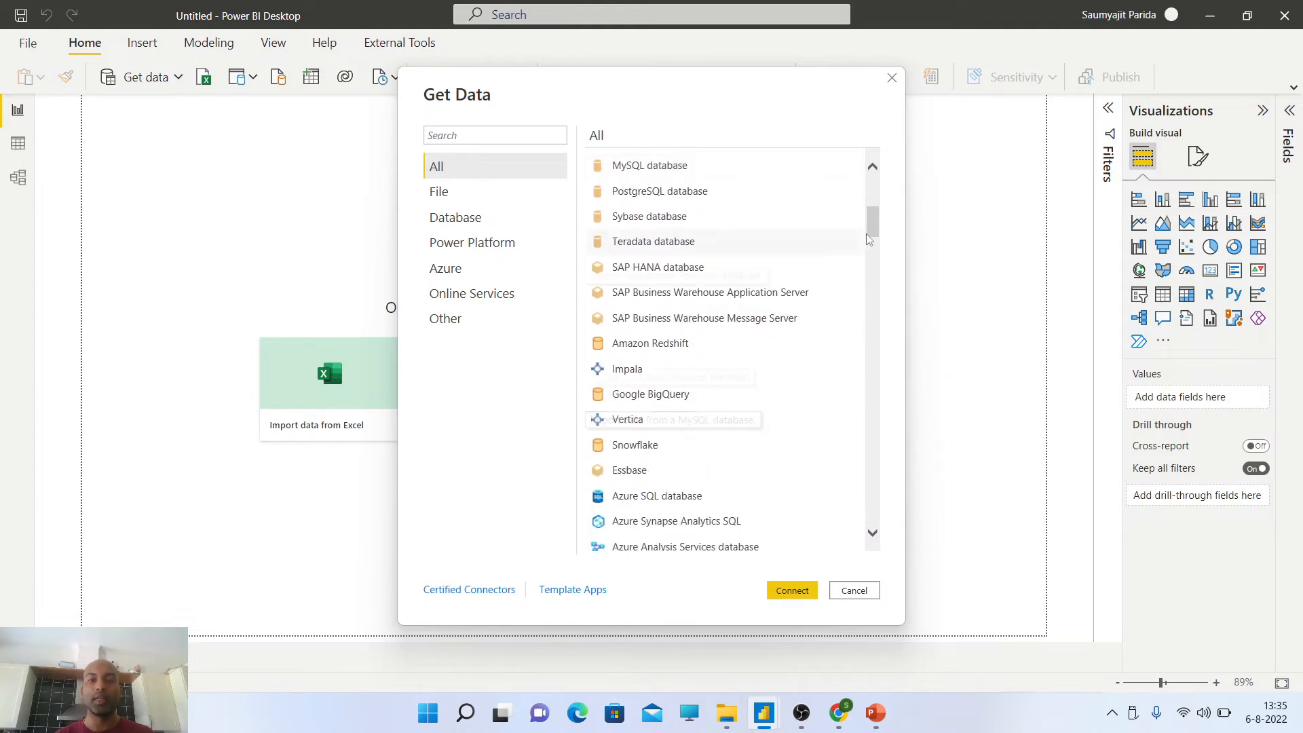
{"action": "left_click_drag", "start_coordinate": [873, 228], "coordinate": [913, 591]}
{"action": "left_click_drag", "start_coordinate": [904, 642], "coordinate": [891, 371]}
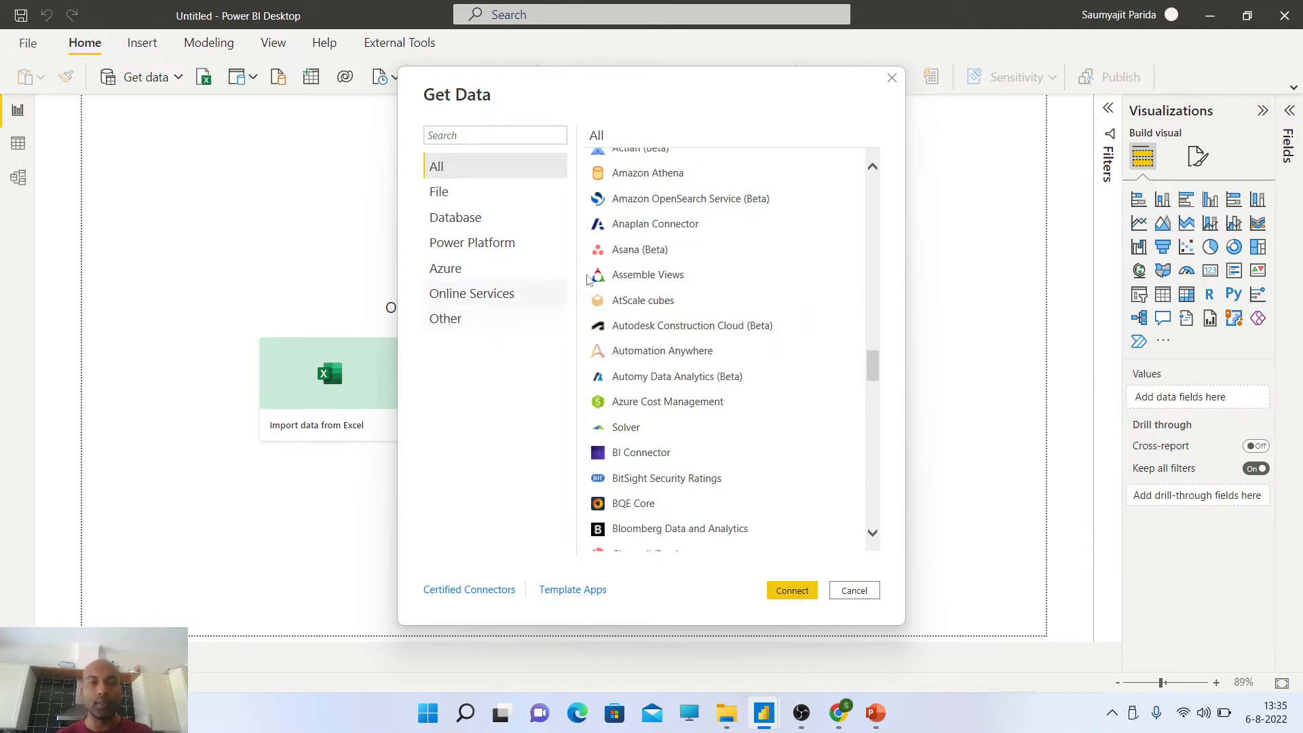
{"action": "left_click", "coordinate": [463, 216]}
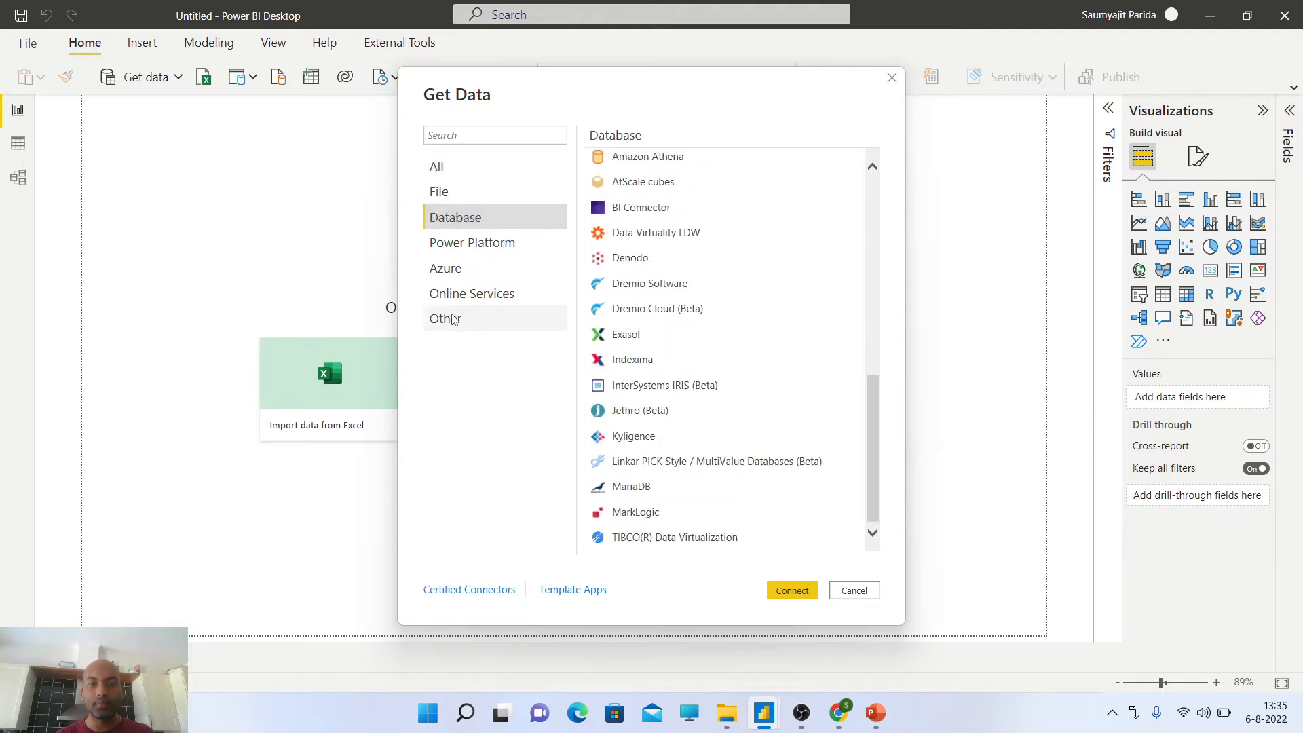
{"action": "left_click", "coordinate": [464, 323]}
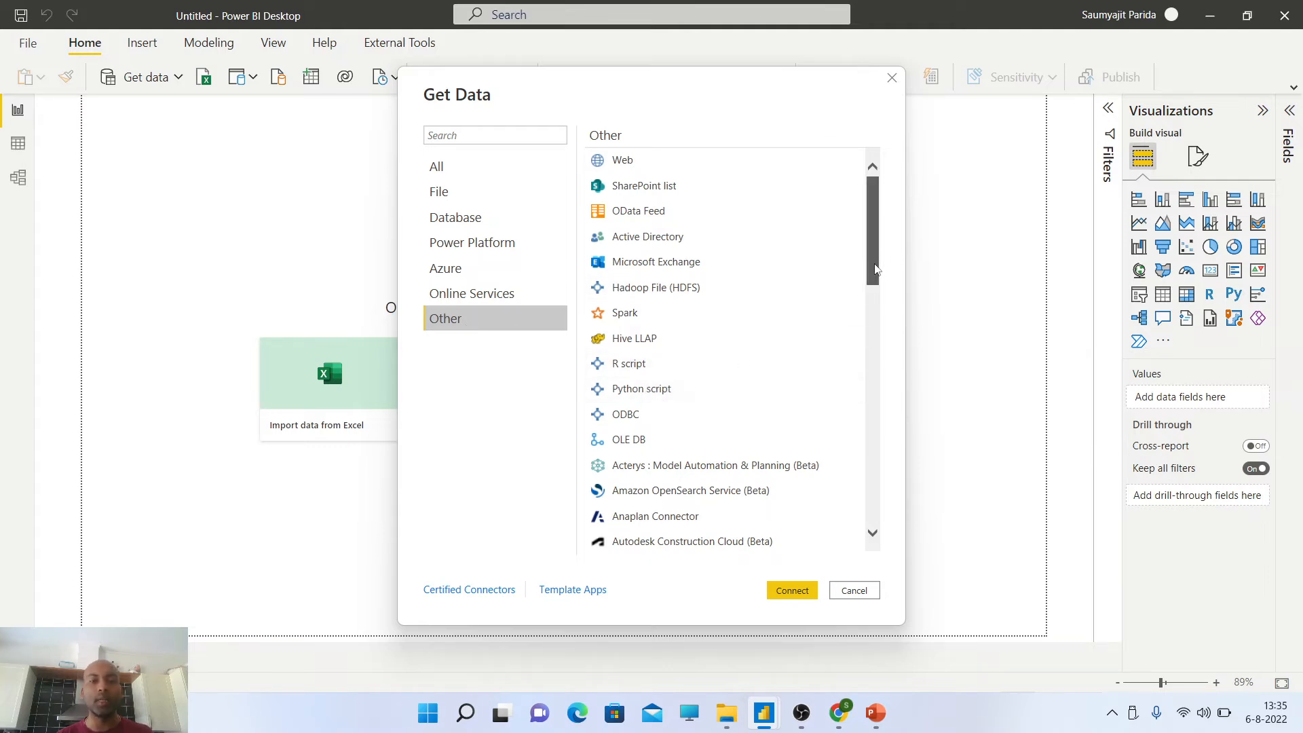
{"action": "left_click_drag", "start_coordinate": [876, 262], "coordinate": [876, 292]}
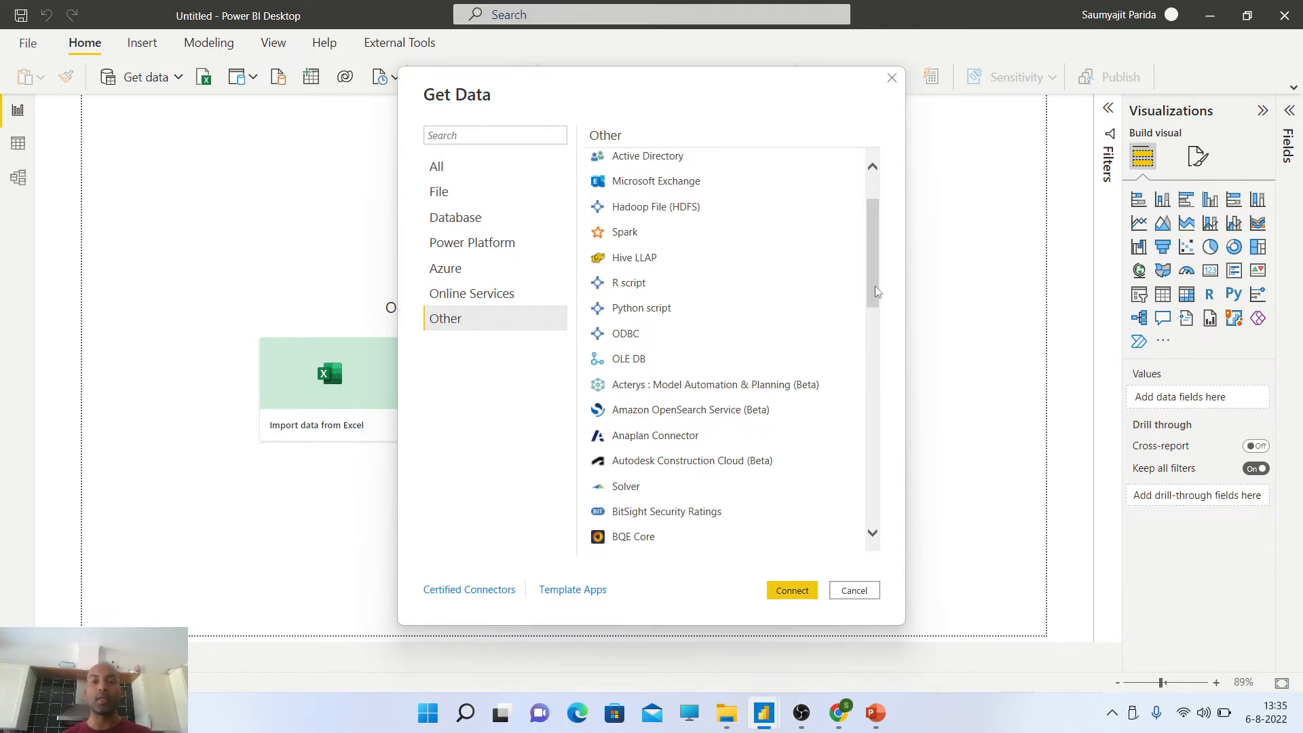
{"action": "left_click_drag", "start_coordinate": [875, 286], "coordinate": [872, 519]}
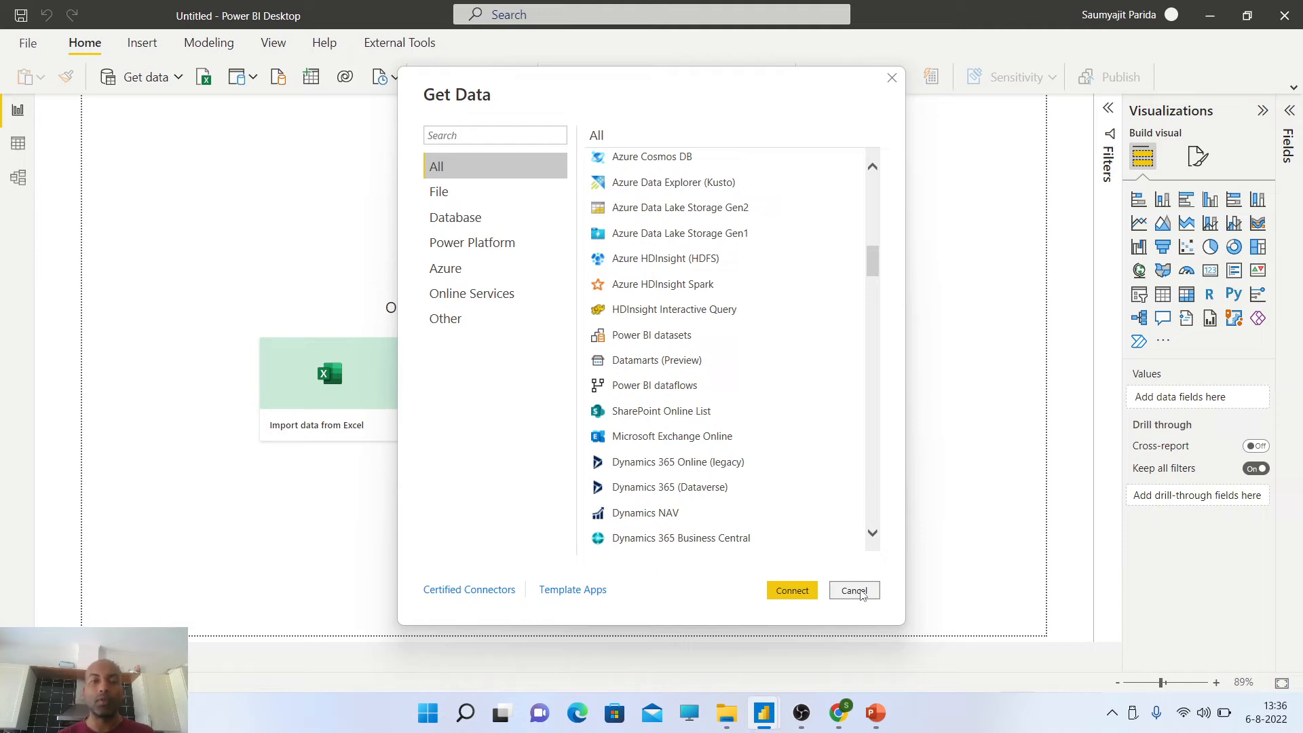
{"action": "left_click", "coordinate": [859, 592]}
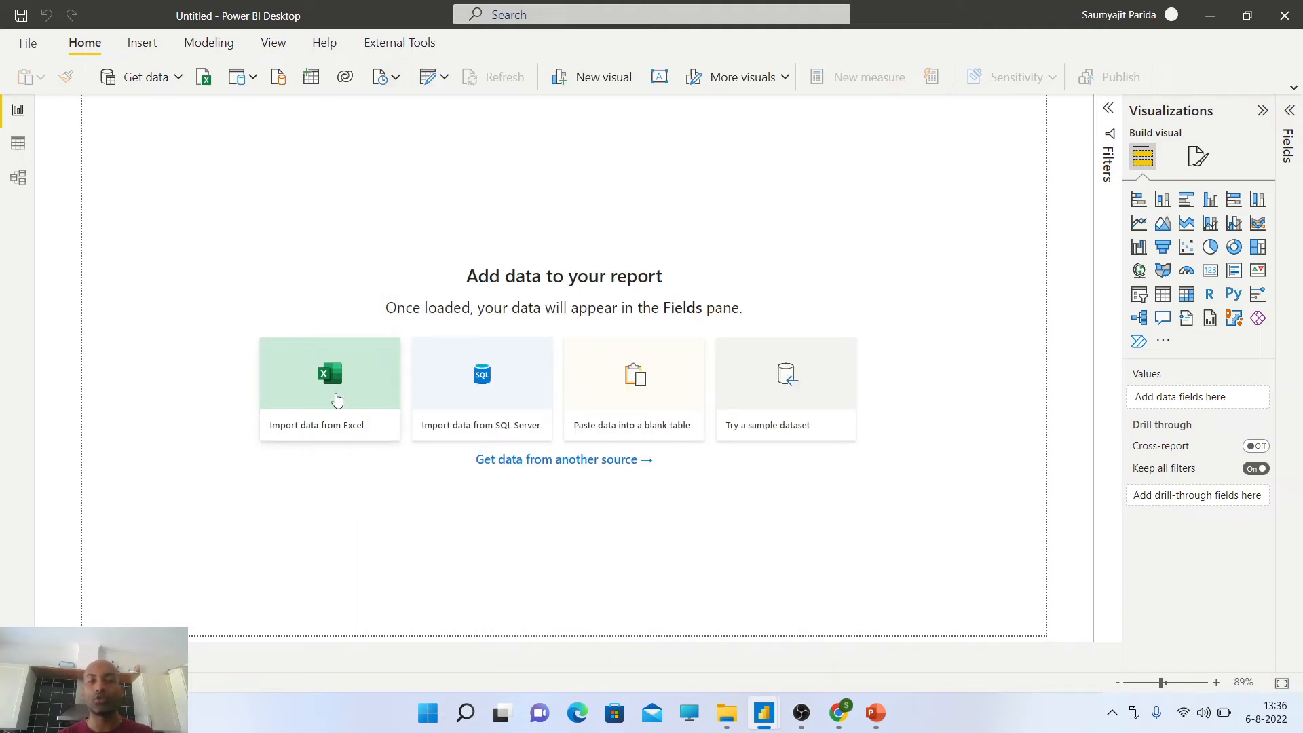
Step: Import the Excel workbook PowerBi.xlsx from the Desktop folder as the data source
{"action": "left_click", "coordinate": [337, 399]}
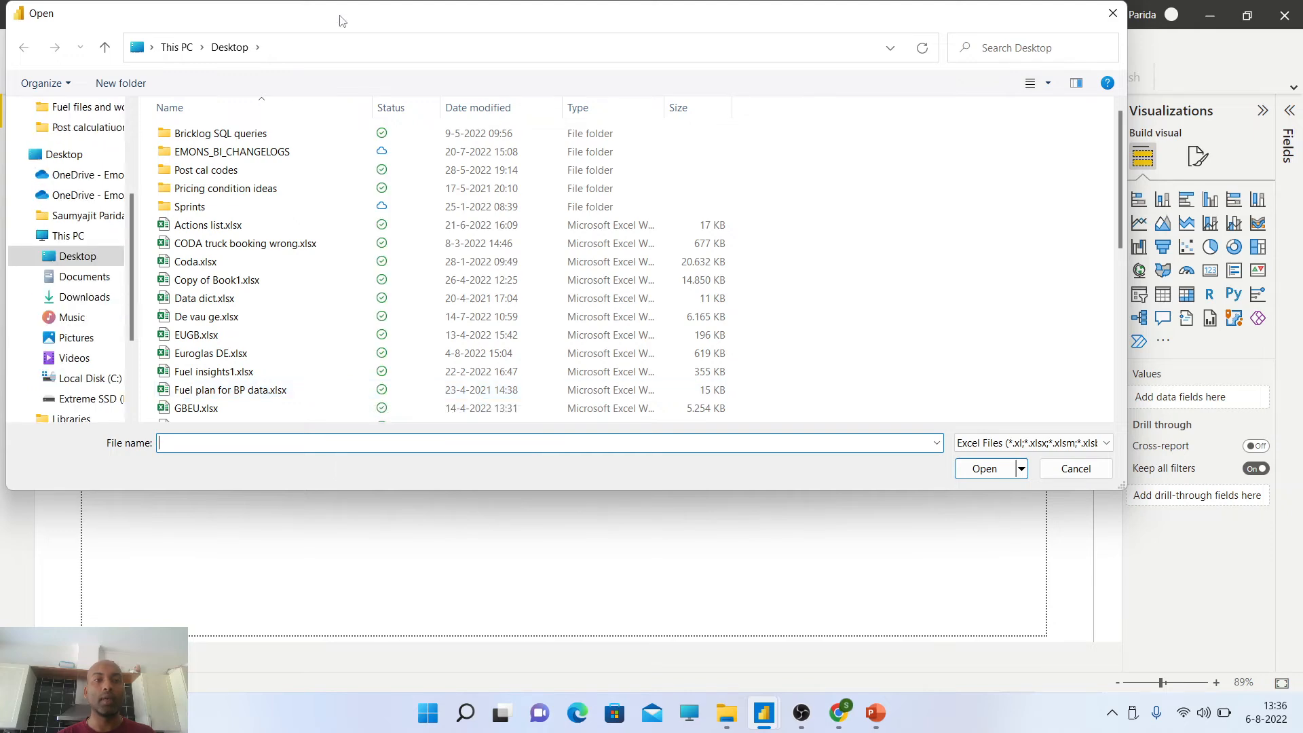
{"action": "left_click_drag", "start_coordinate": [341, 20], "coordinate": [393, 90]}
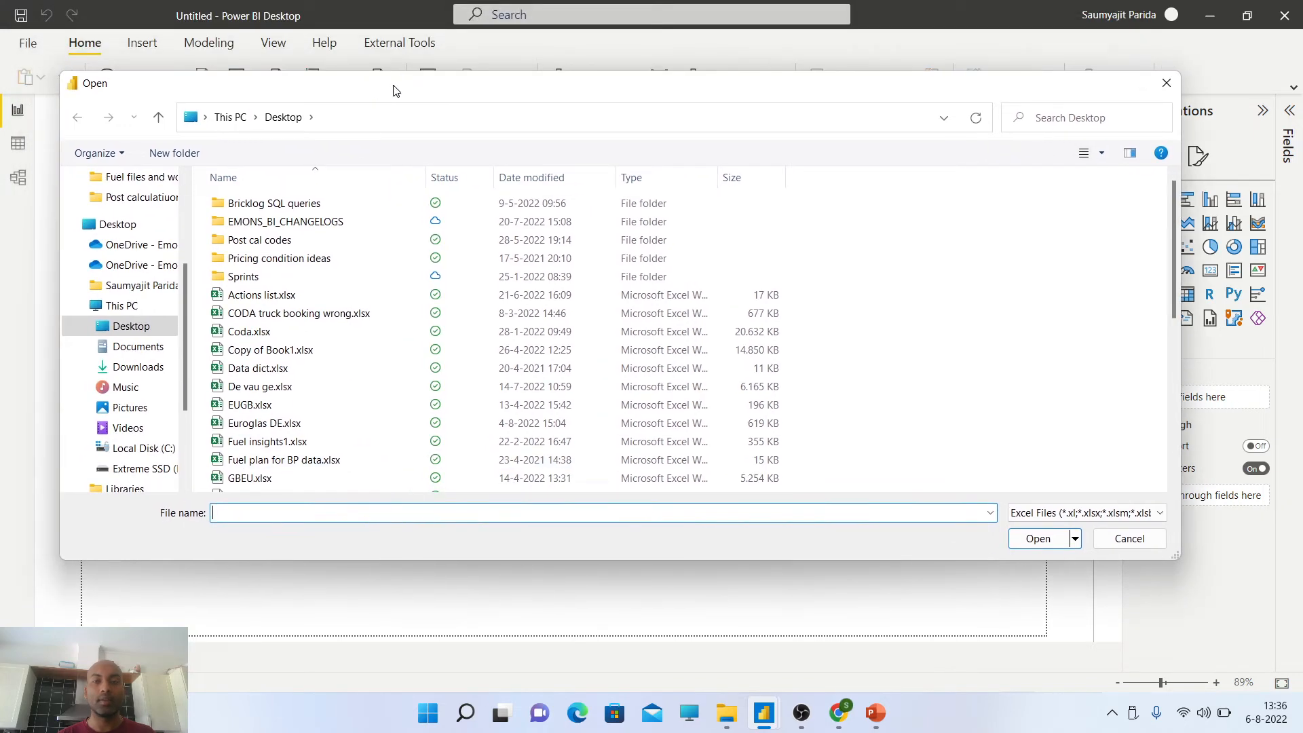
{"action": "left_click", "coordinate": [272, 375]}
{"action": "key", "text": "Down"}
{"action": "key", "text": "Down"}
{"action": "key", "text": "Down"}
{"action": "key", "text": "Down"}
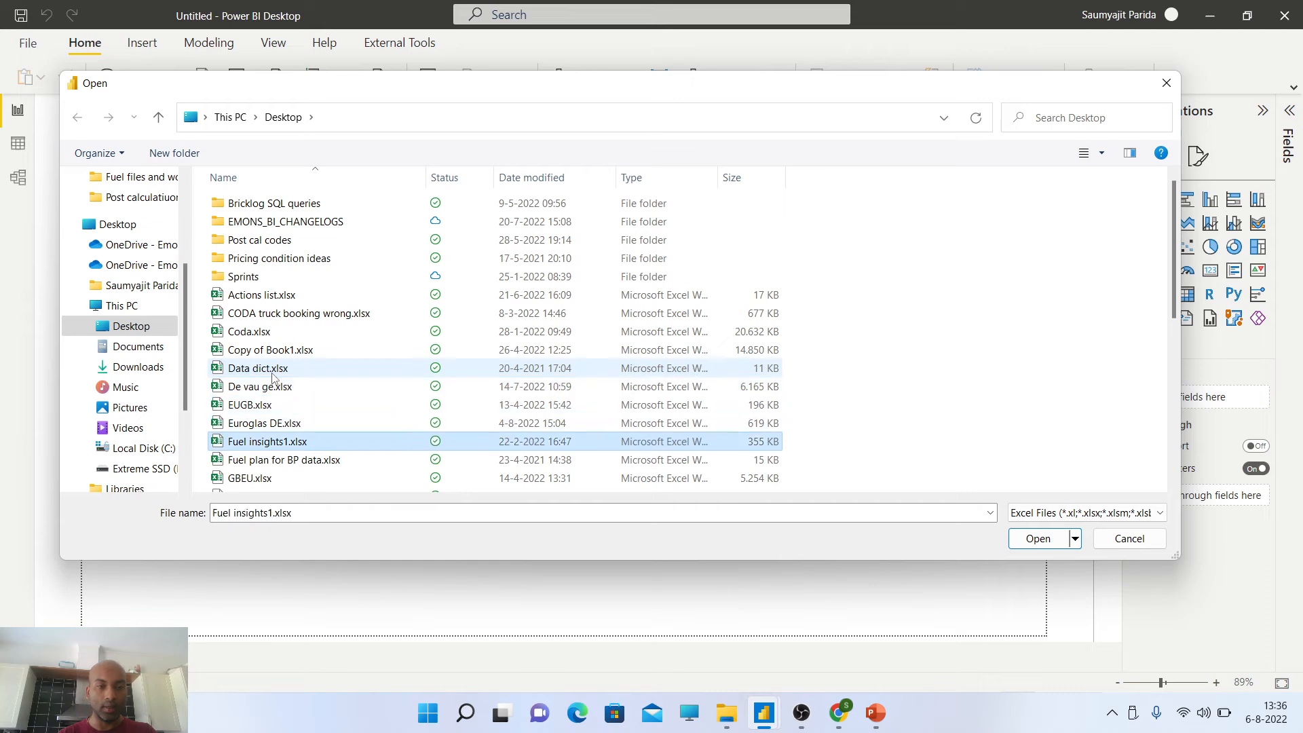
{"action": "key", "text": "Down"}
{"action": "key", "text": "Down"}
{"action": "key", "text": "Down"}
{"action": "key", "text": "Down"}
{"action": "key", "text": "Down"}
{"action": "key", "text": "Down"}
{"action": "key", "text": "Down"}
{"action": "key", "text": "Down"}
{"action": "key", "text": "Down"}
{"action": "key", "text": "Down"}
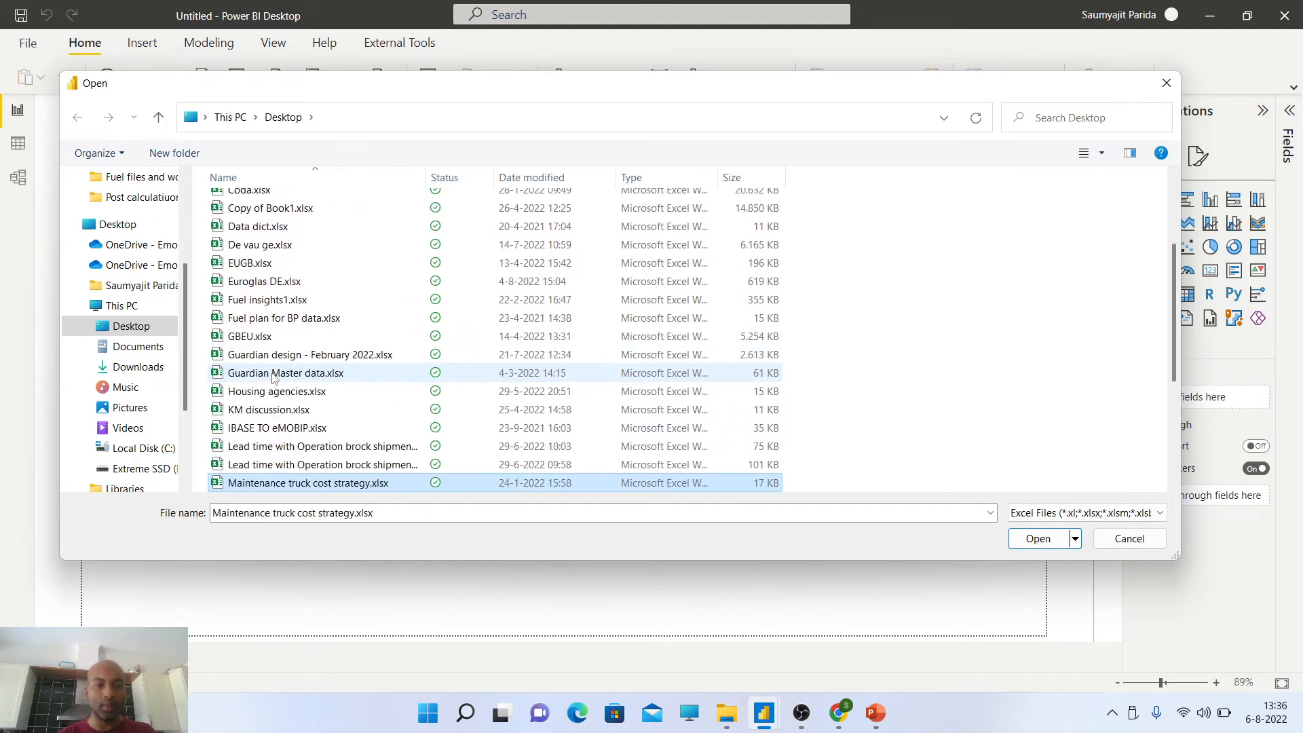
{"action": "key", "text": "Up"}
{"action": "key", "text": "Up"}
{"action": "key", "text": "Up"}
{"action": "key", "text": "Up"}
{"action": "key", "text": "Up"}
{"action": "key", "text": "Up"}
{"action": "key", "text": "Up"}
{"action": "key", "text": "Up"}
{"action": "key", "text": "Up"}
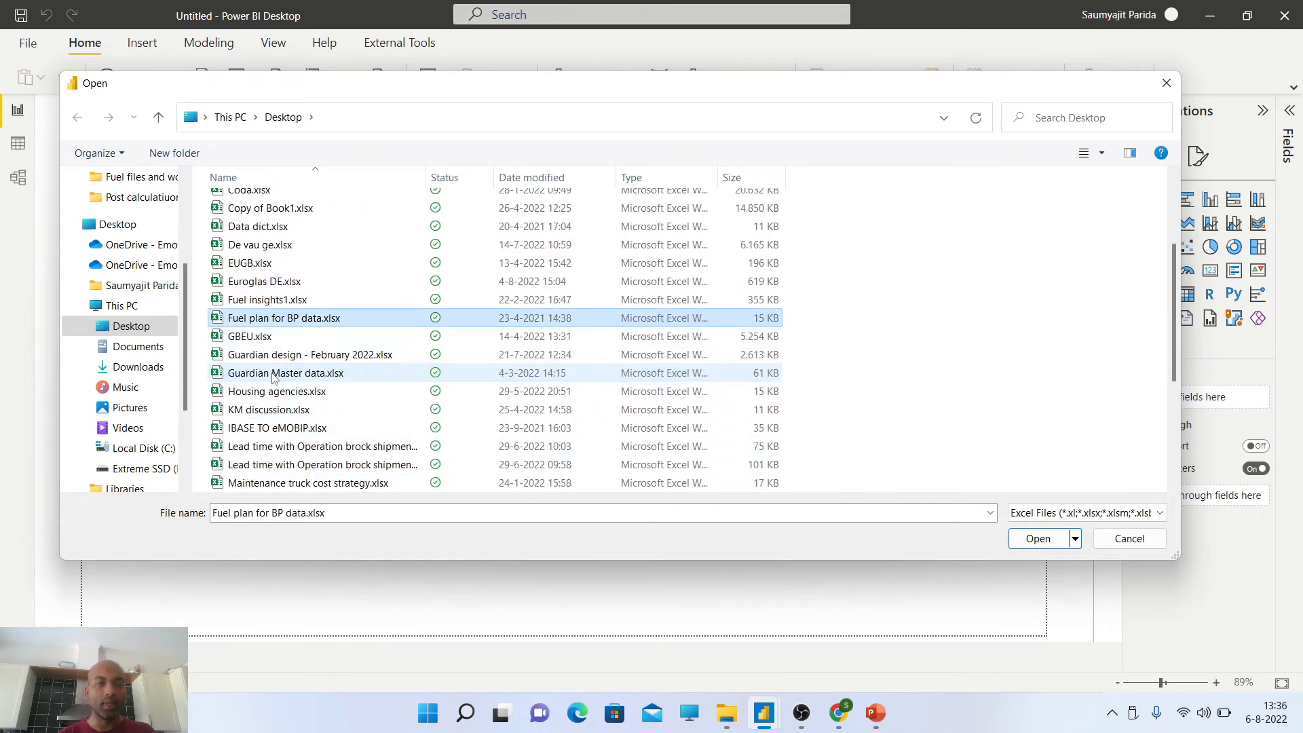
{"action": "key", "text": "Up"}
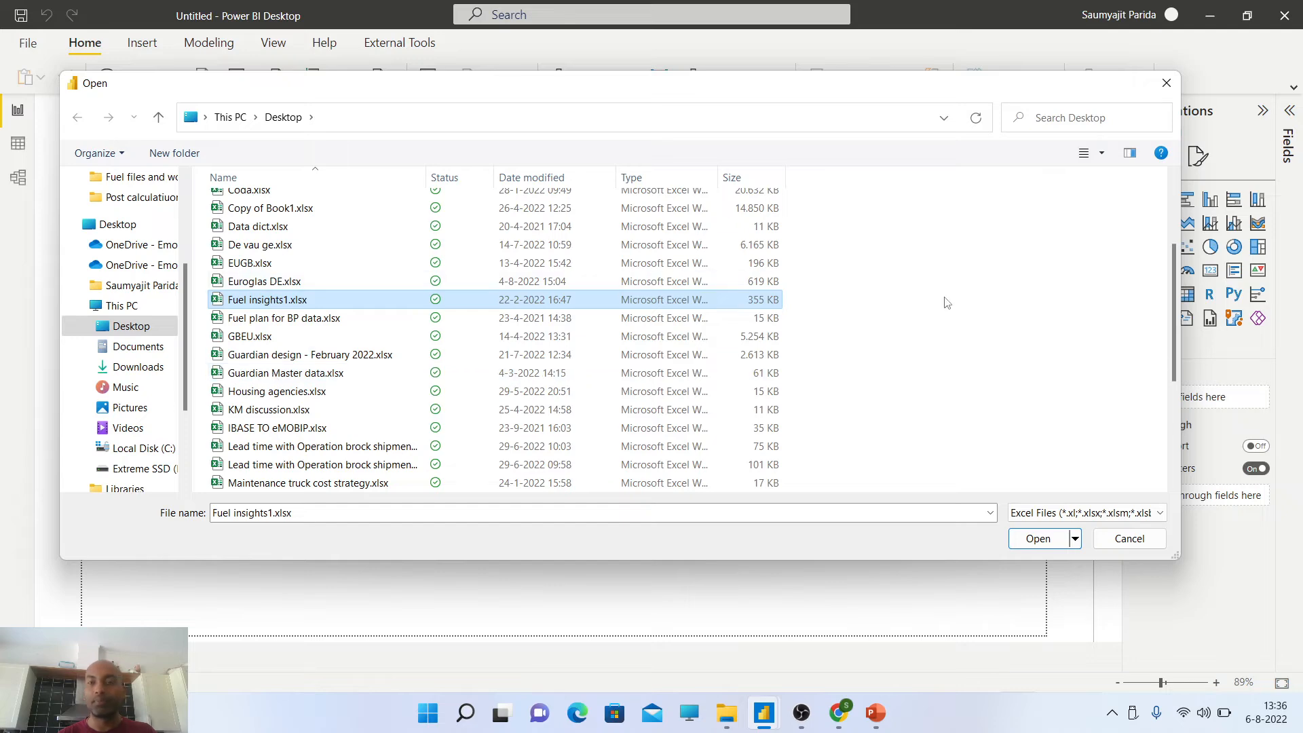
{"action": "scroll", "coordinate": [947, 302], "scroll_direction": "up", "scroll_amount": 1}
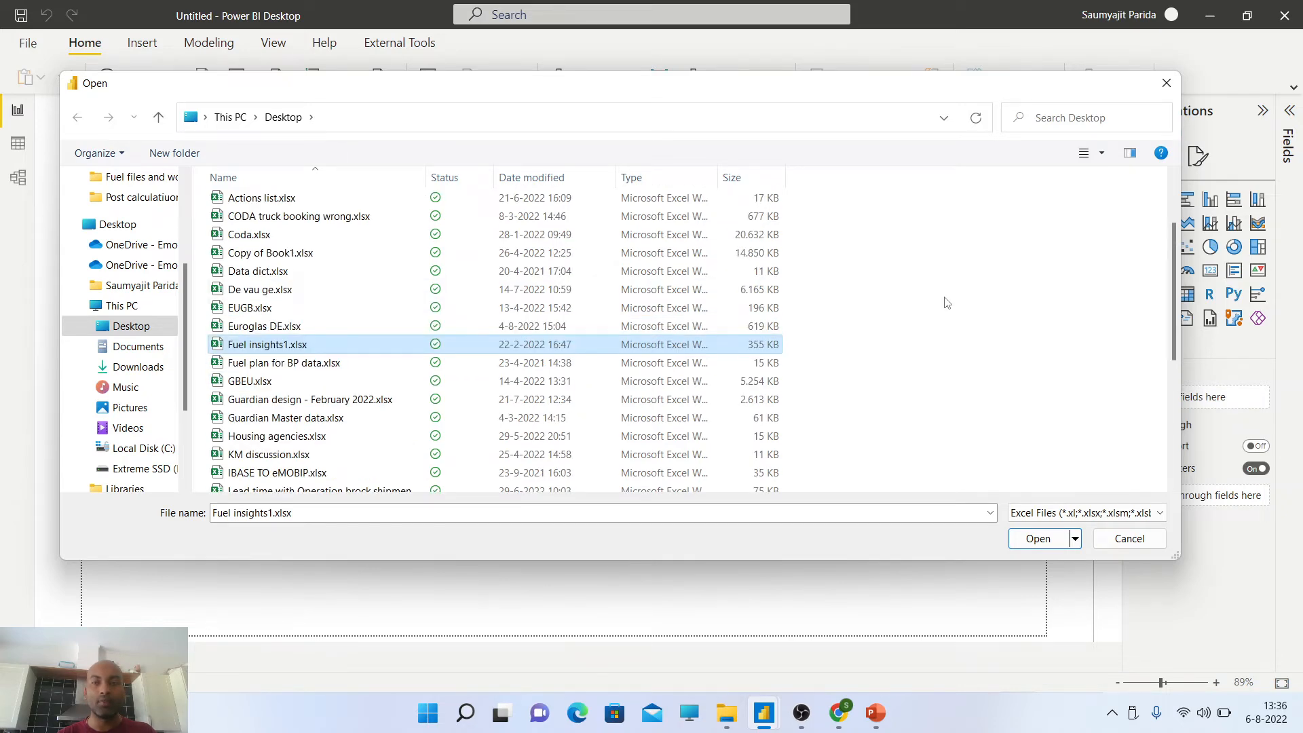
{"action": "scroll", "coordinate": [947, 302], "scroll_direction": "up", "scroll_amount": 1}
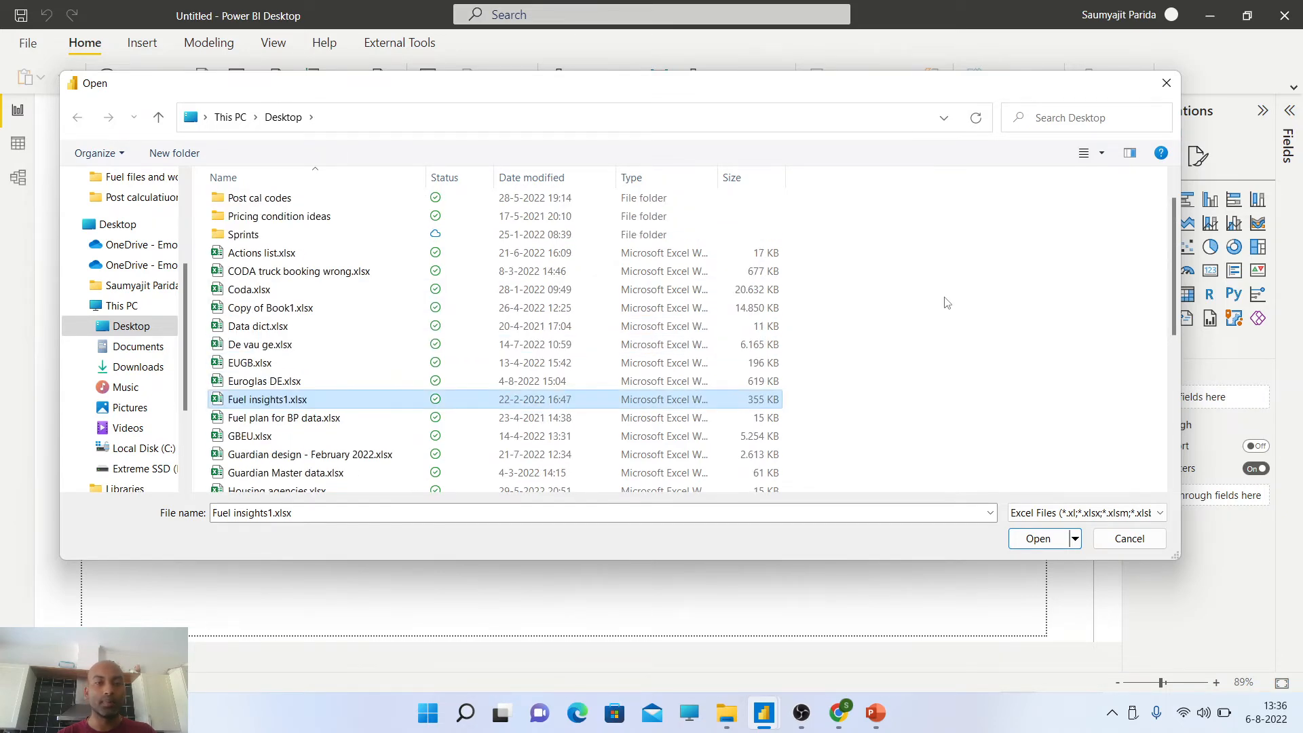
{"action": "scroll", "coordinate": [947, 302], "scroll_direction": "down", "scroll_amount": 2}
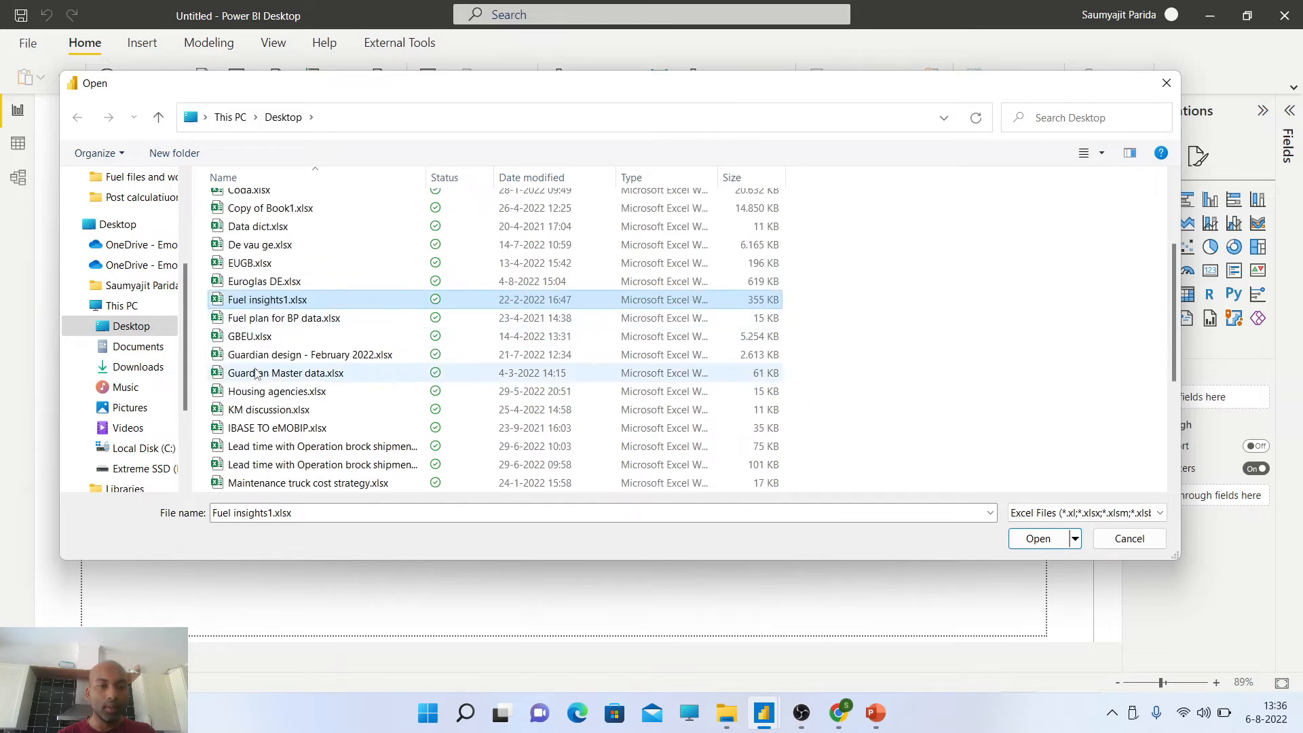
{"action": "left_click", "coordinate": [256, 374]}
{"action": "type", "text": "pow"}
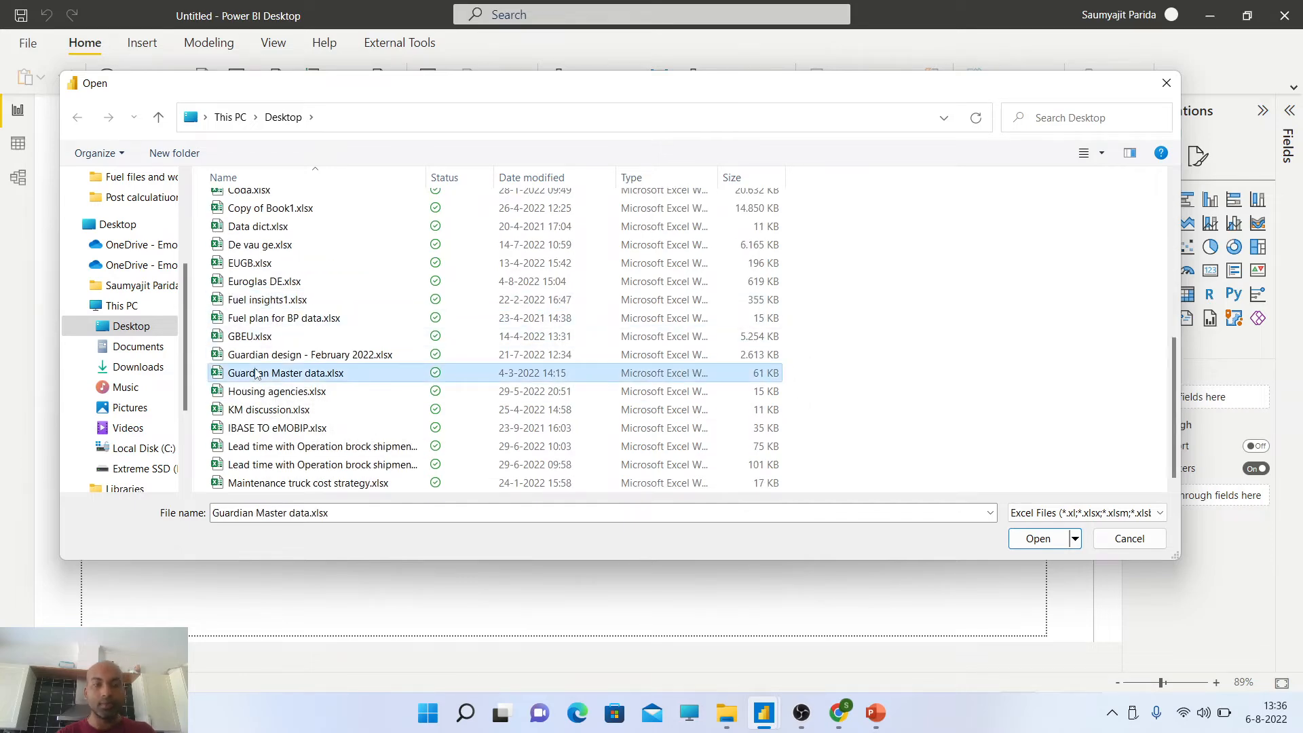
{"action": "key", "text": "Return"}
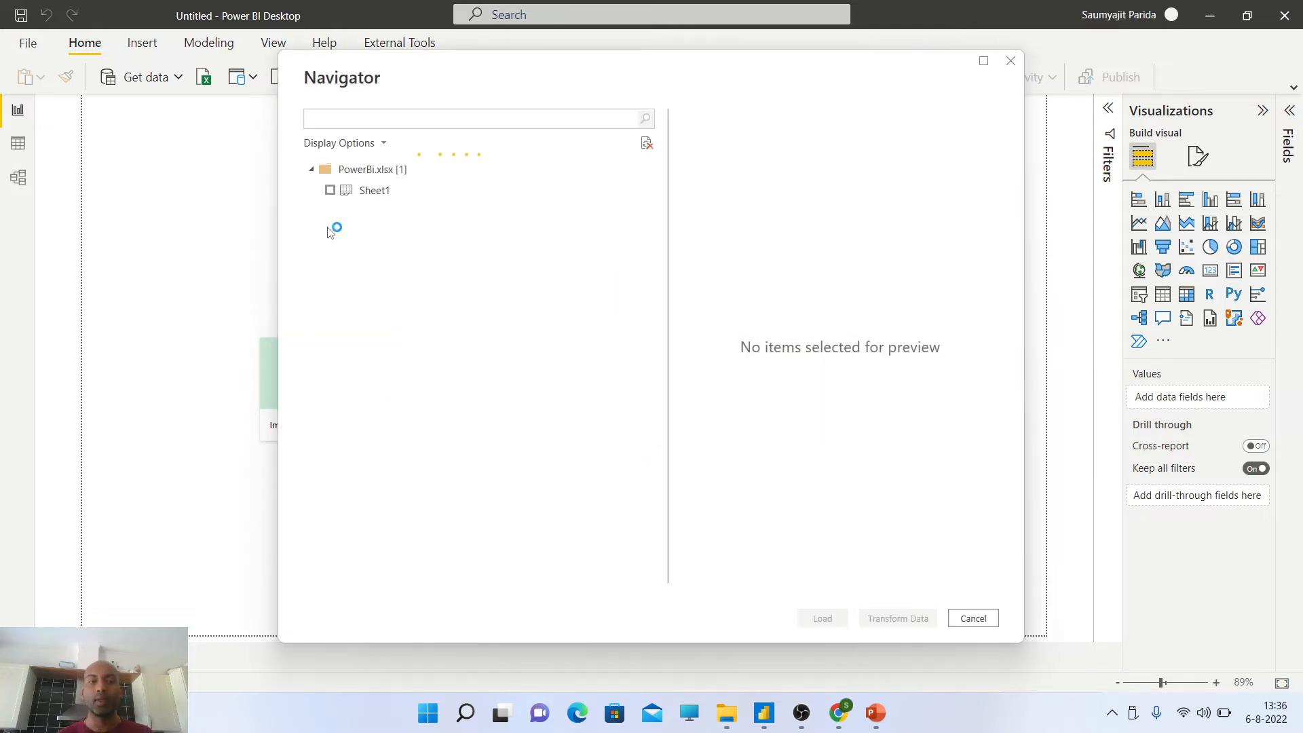
Step: Select Sheet1 of the PowerBi.xlsx workbook and open it for transformation in Power Query Editor
{"action": "left_click", "coordinate": [330, 191]}
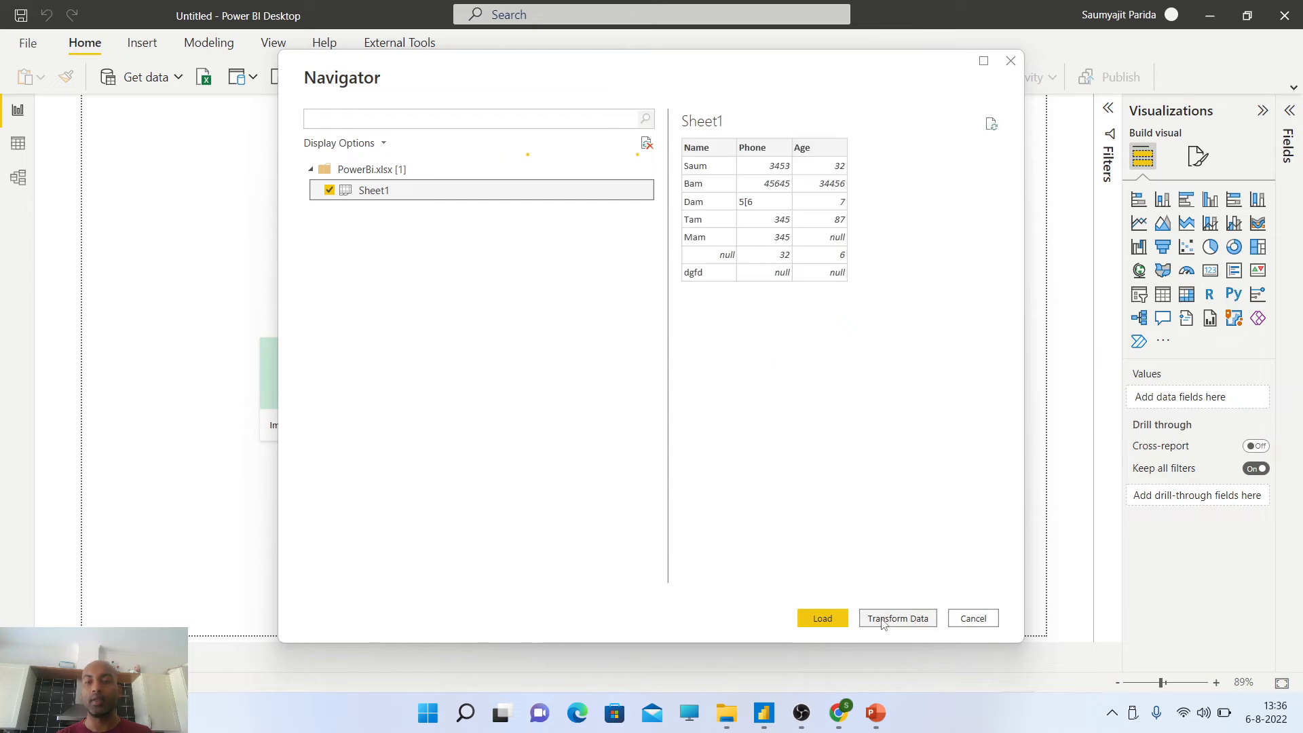
{"action": "key", "text": "alt+Tab"}
{"action": "key", "text": "alt+Tab"}
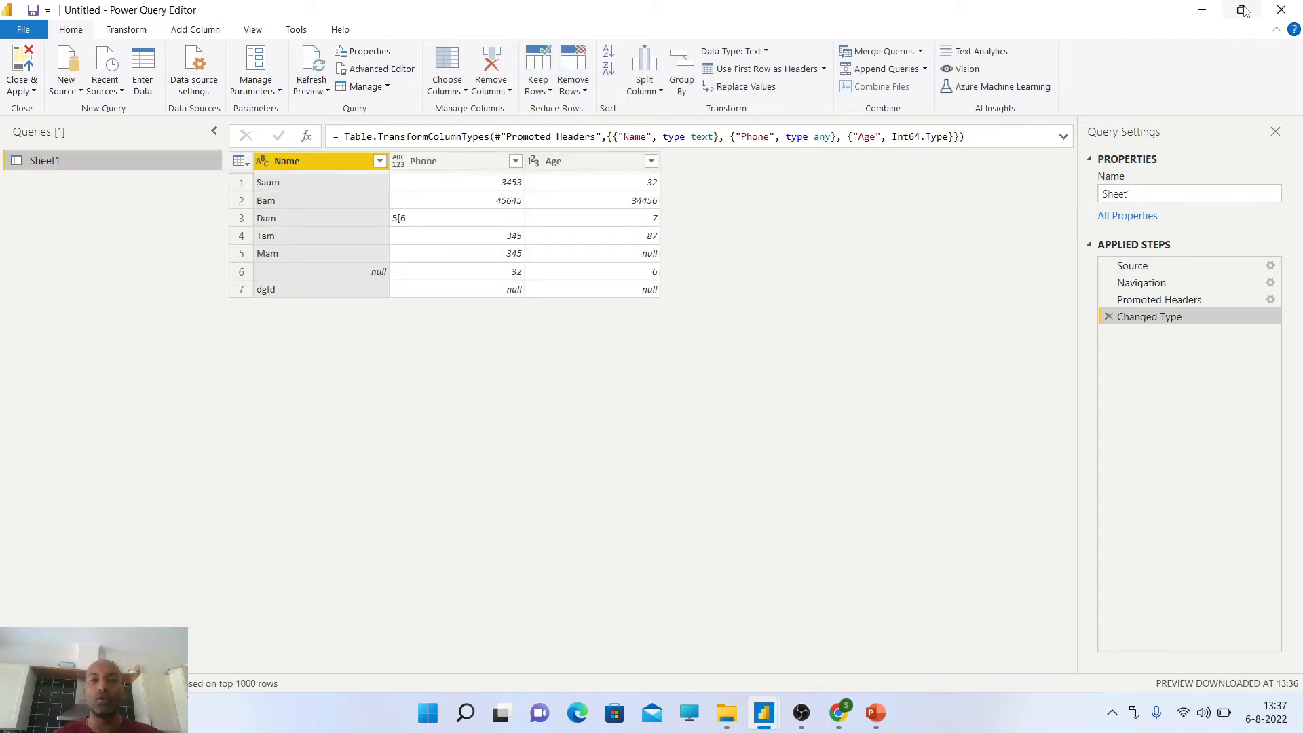
{"action": "mouse_move", "coordinate": [1246, 12]}
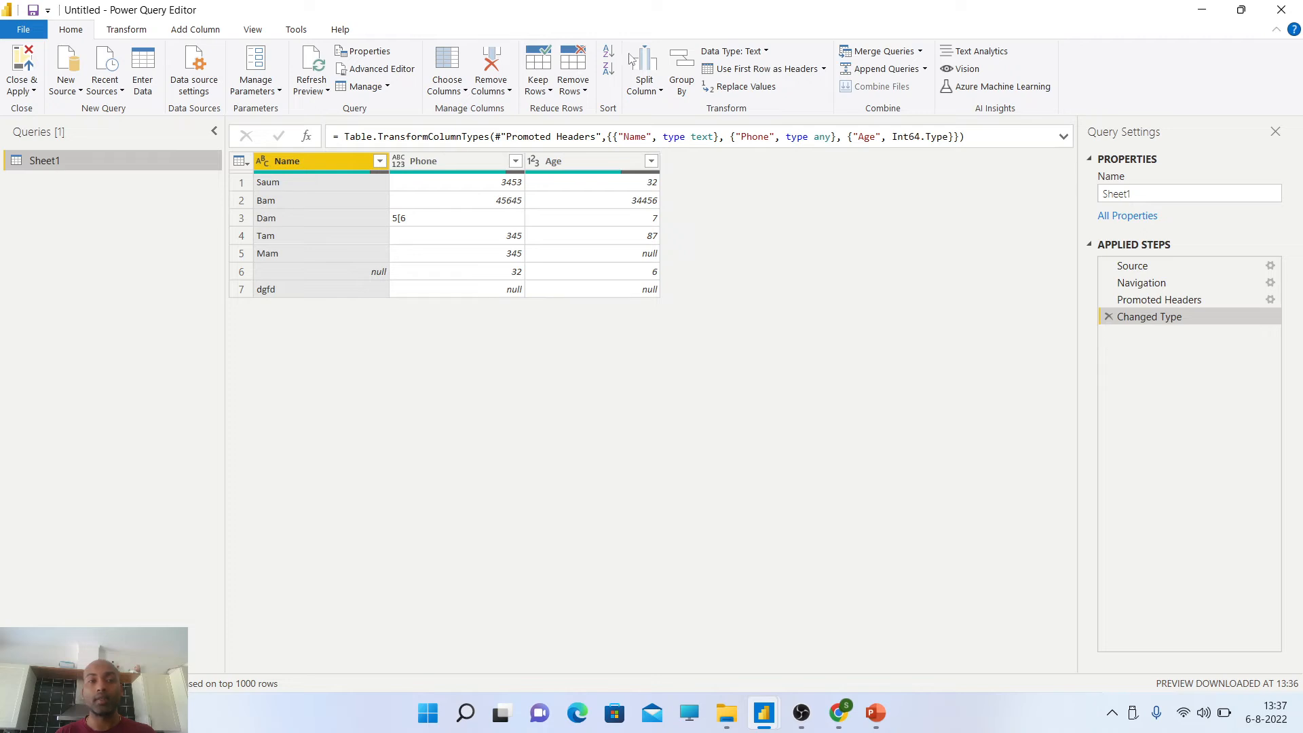
Step: Change the data type of the Phone column to Whole Number
{"action": "left_click", "coordinate": [442, 160]}
{"action": "right_click", "coordinate": [442, 161]}
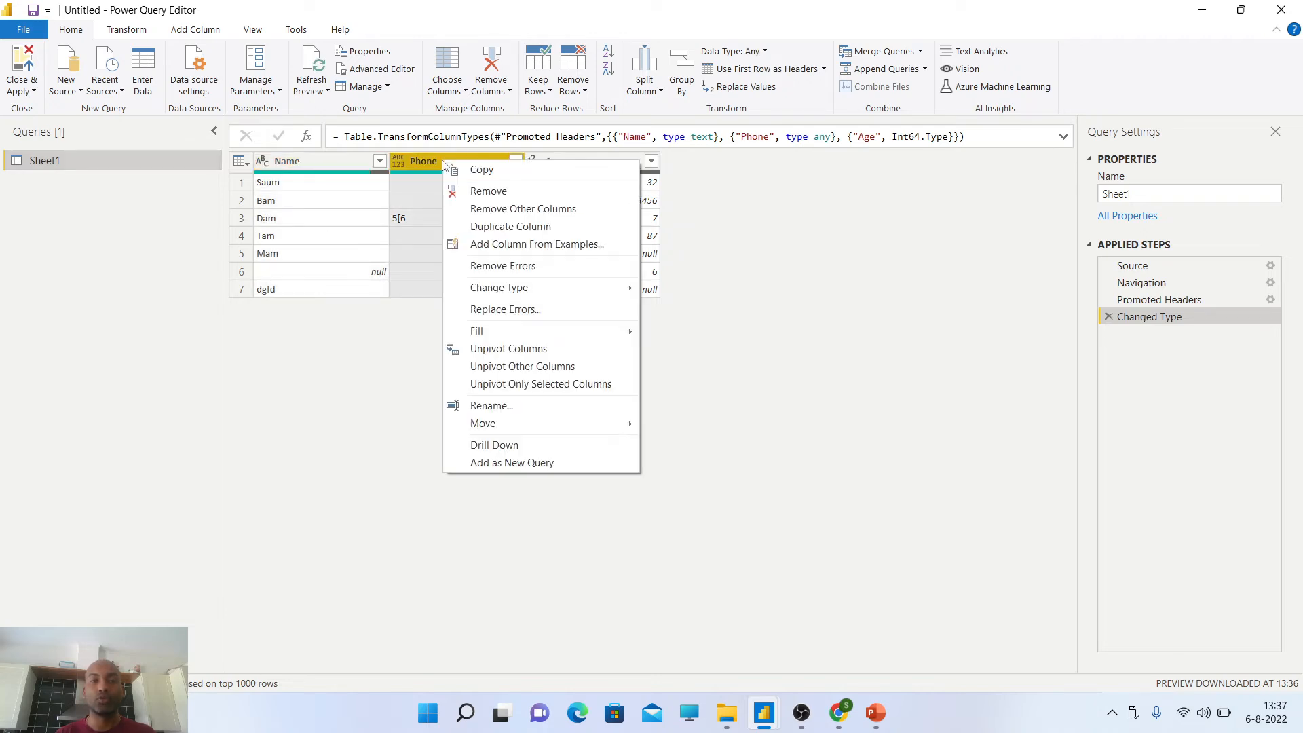
{"action": "mouse_move", "coordinate": [531, 288]}
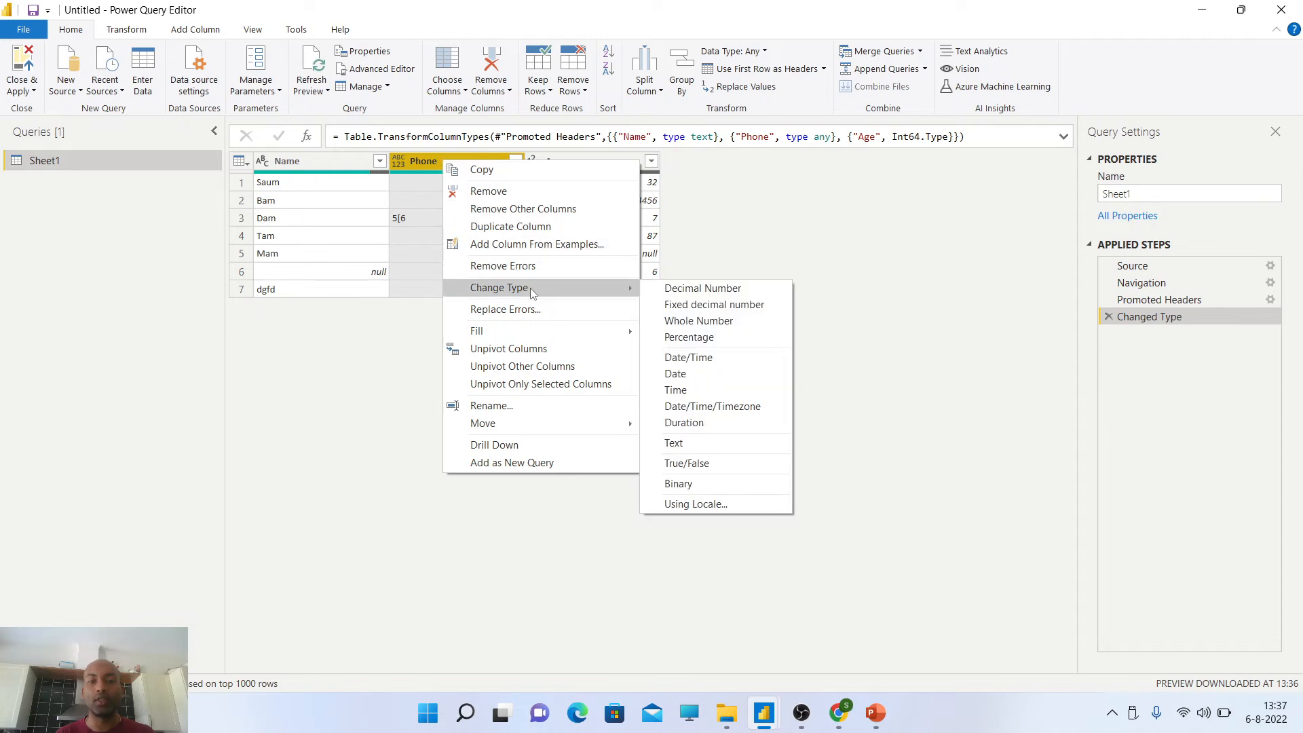
{"action": "left_click", "coordinate": [699, 321]}
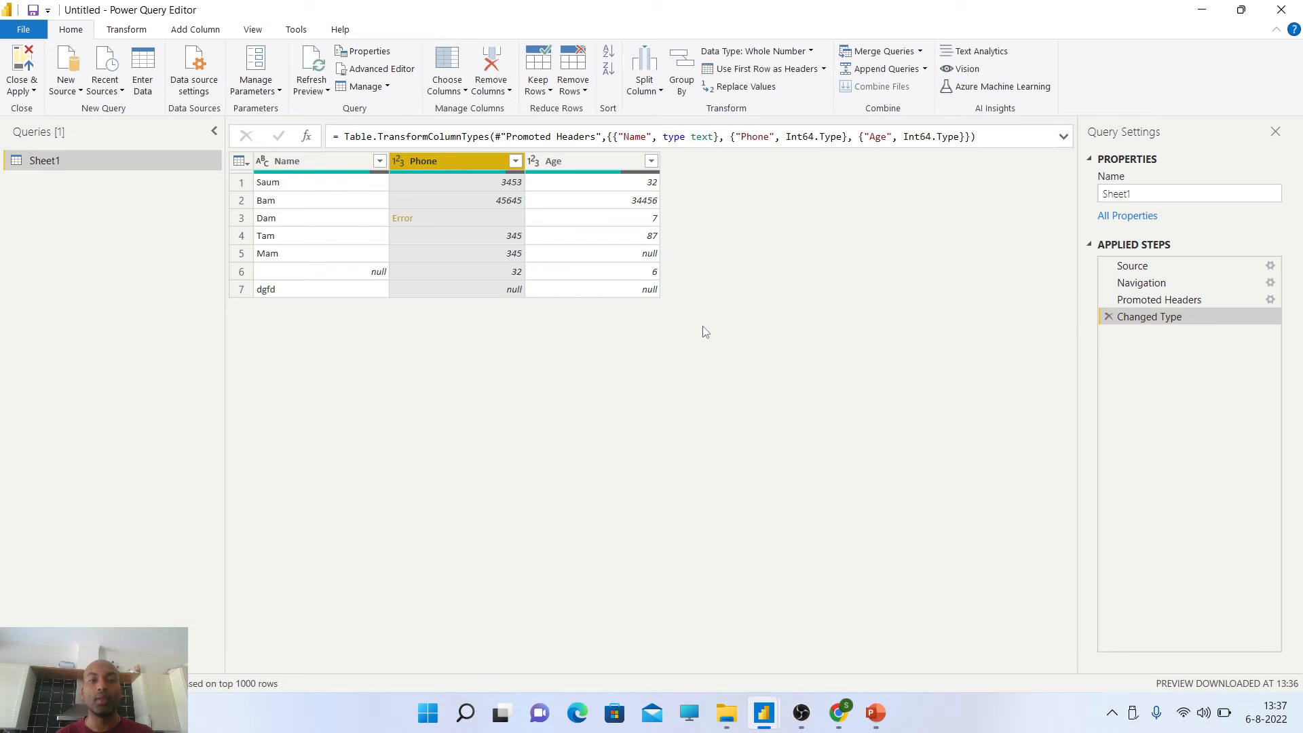
Step: Remove the rows that contain errors in the Phone column
{"action": "left_click", "coordinate": [517, 161]}
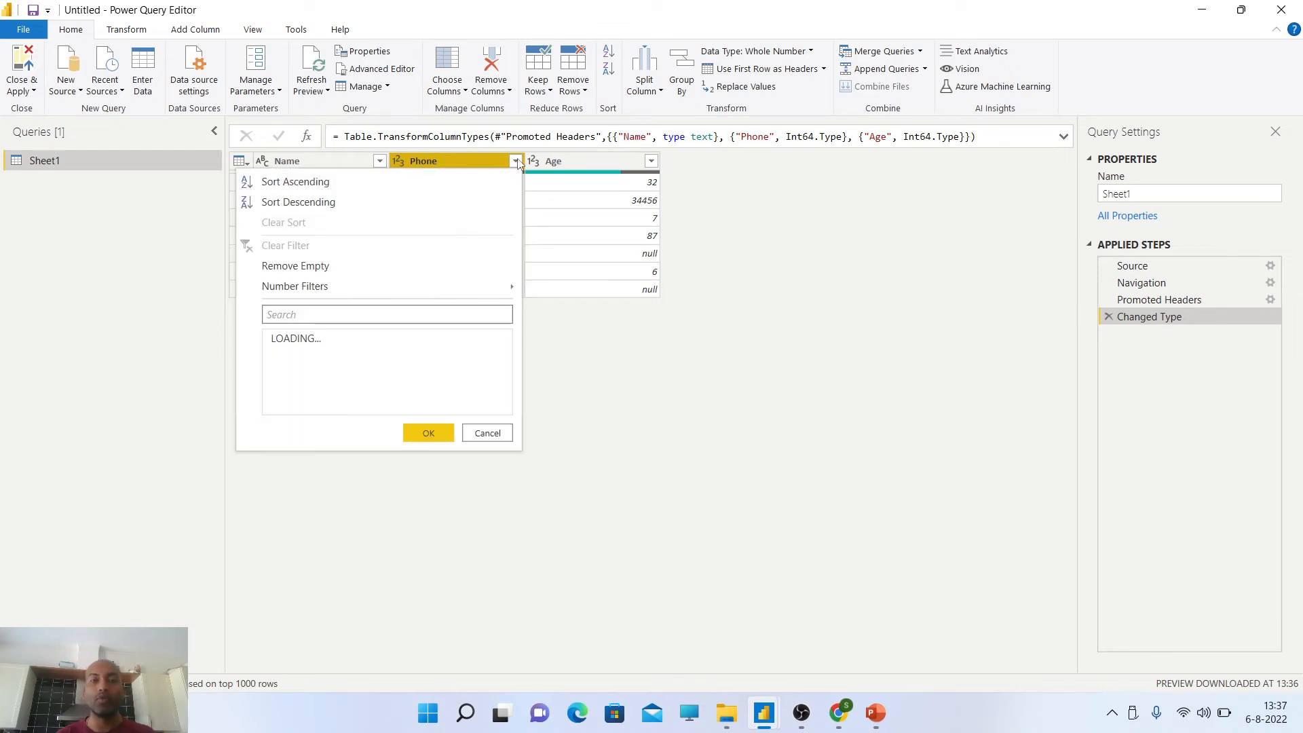
{"action": "left_click", "coordinate": [478, 160]}
{"action": "right_click", "coordinate": [478, 161]}
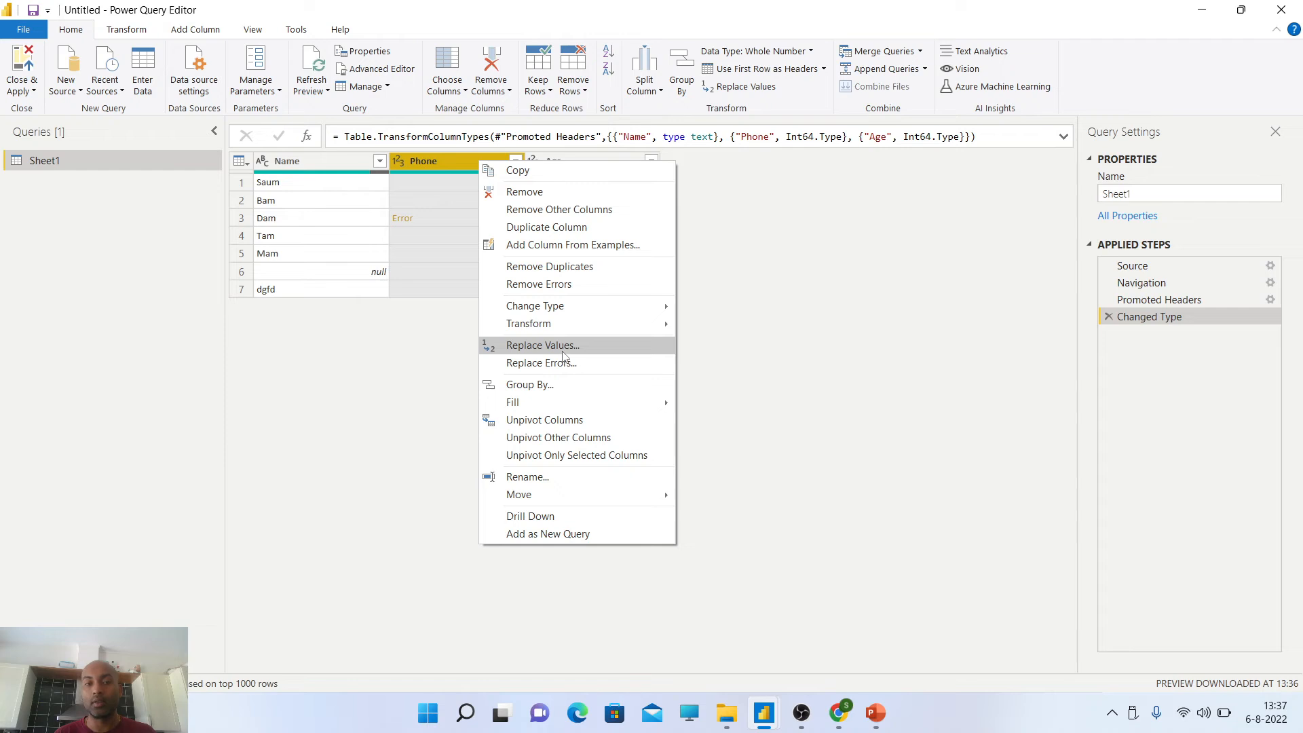
{"action": "left_click", "coordinate": [561, 285]}
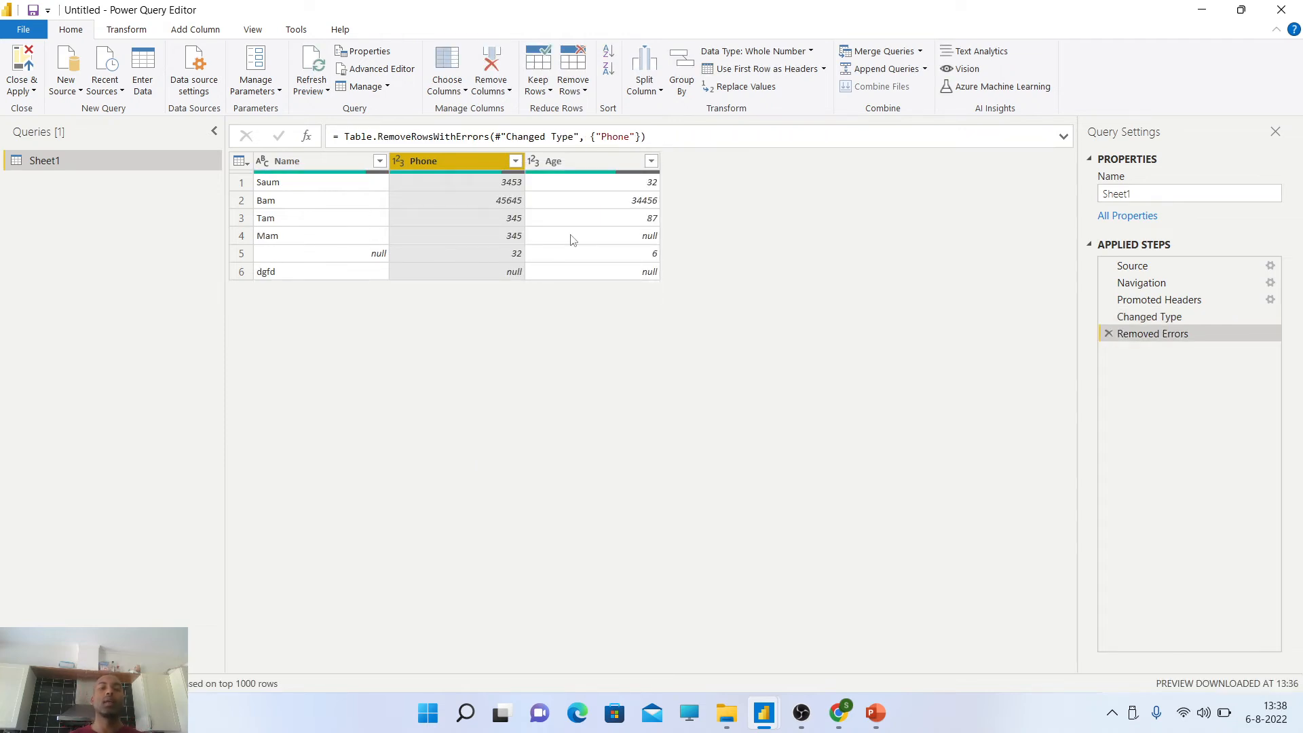
Step: Remove the blank rows from the Sheet1 query
{"action": "right_click", "coordinate": [593, 161]}
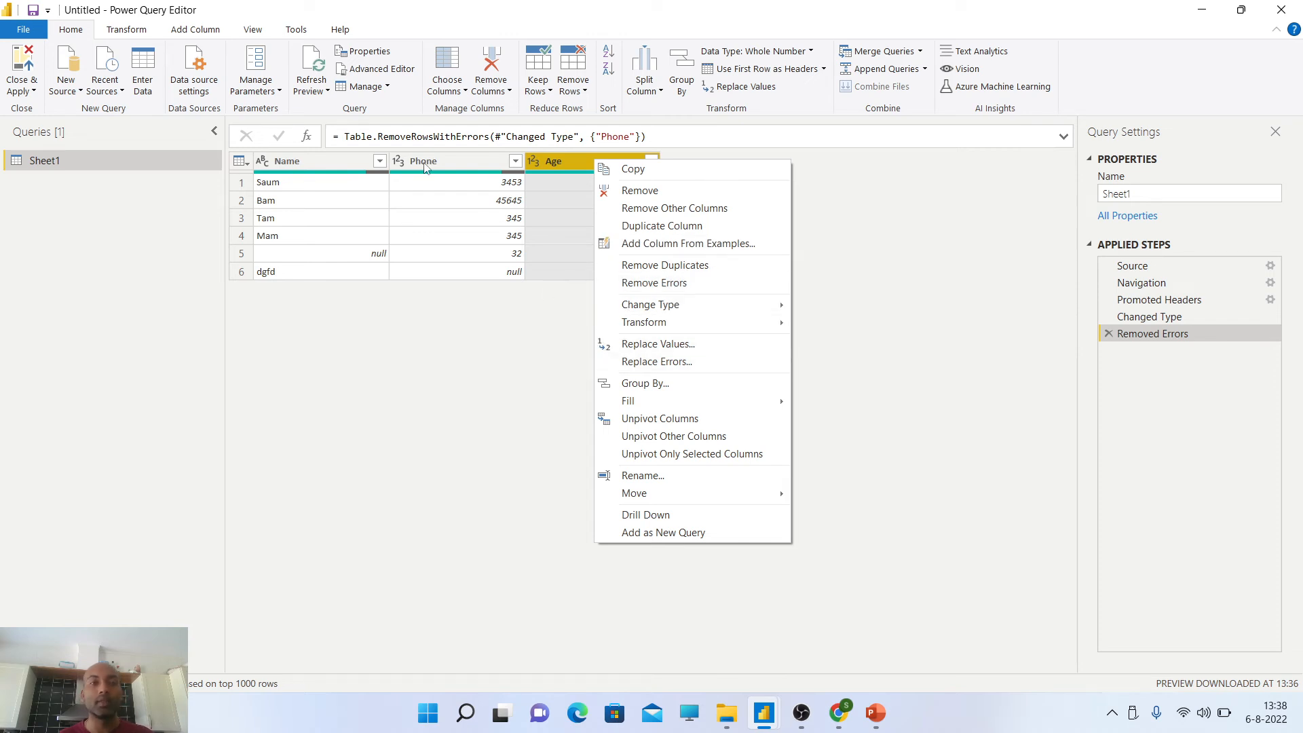
{"action": "left_click", "coordinate": [574, 92]}
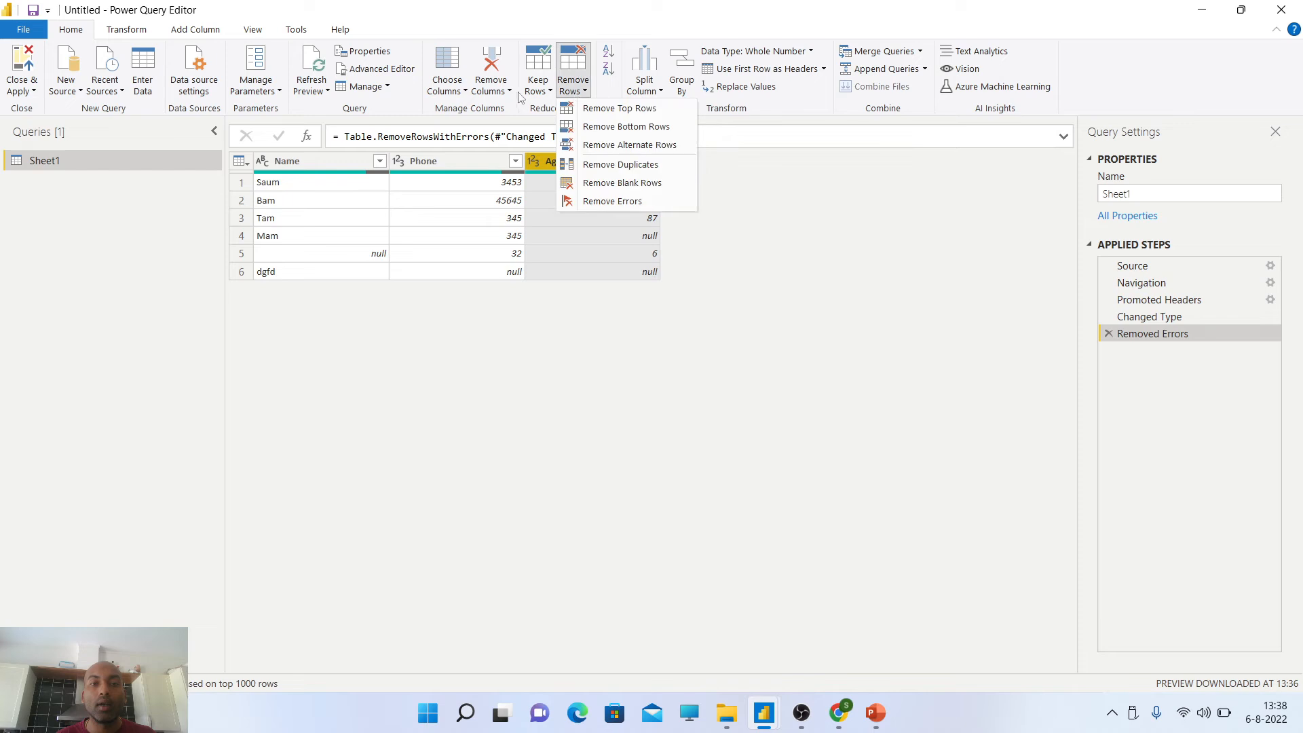
{"action": "left_click", "coordinate": [611, 185]}
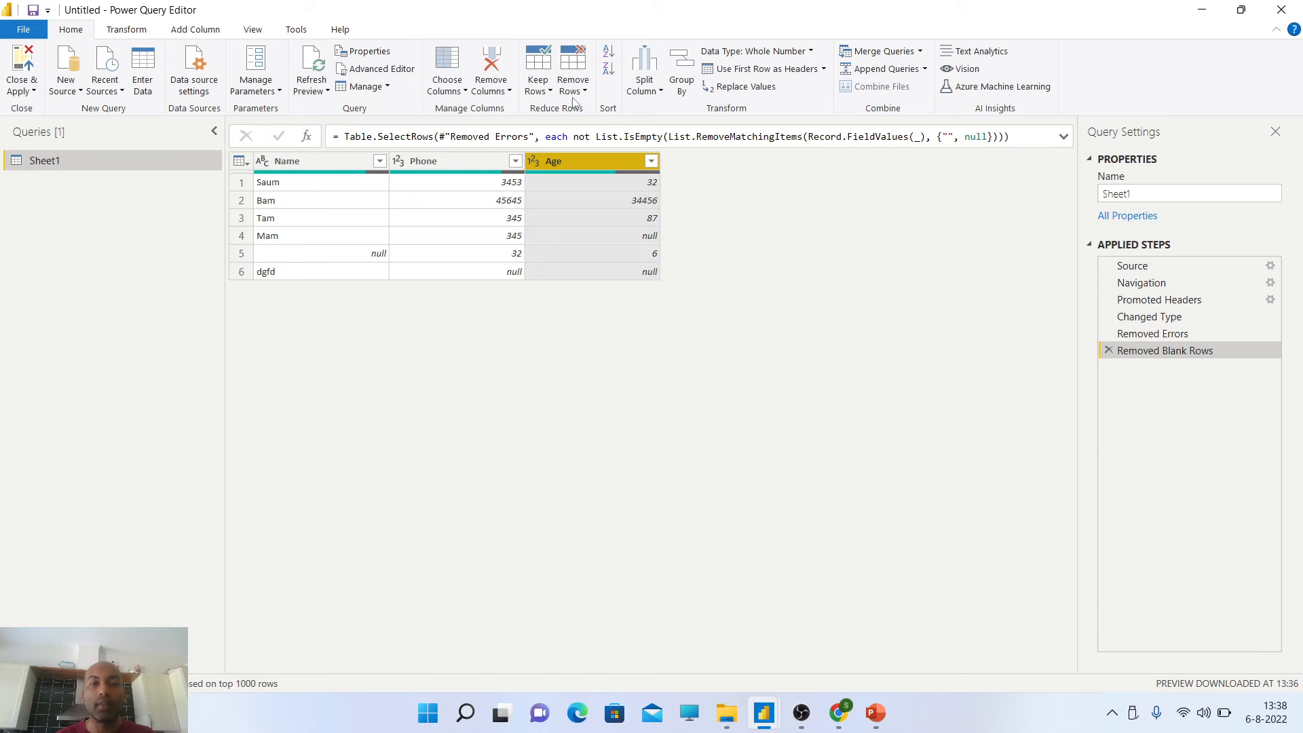
Step: Filter the Age column to keep only rows that do not equal null, and delete the added filter step
{"action": "left_click", "coordinate": [583, 95]}
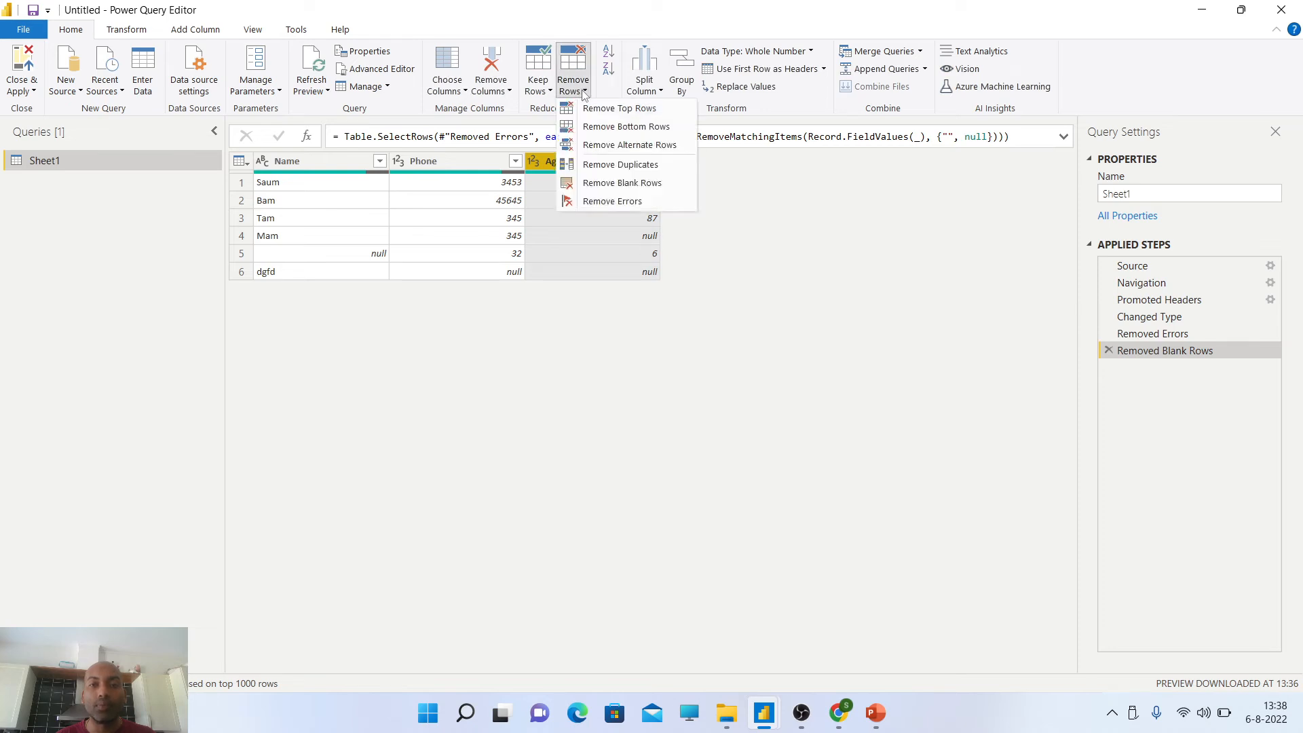
{"action": "left_click", "coordinate": [649, 294]}
{"action": "left_click", "coordinate": [652, 161]}
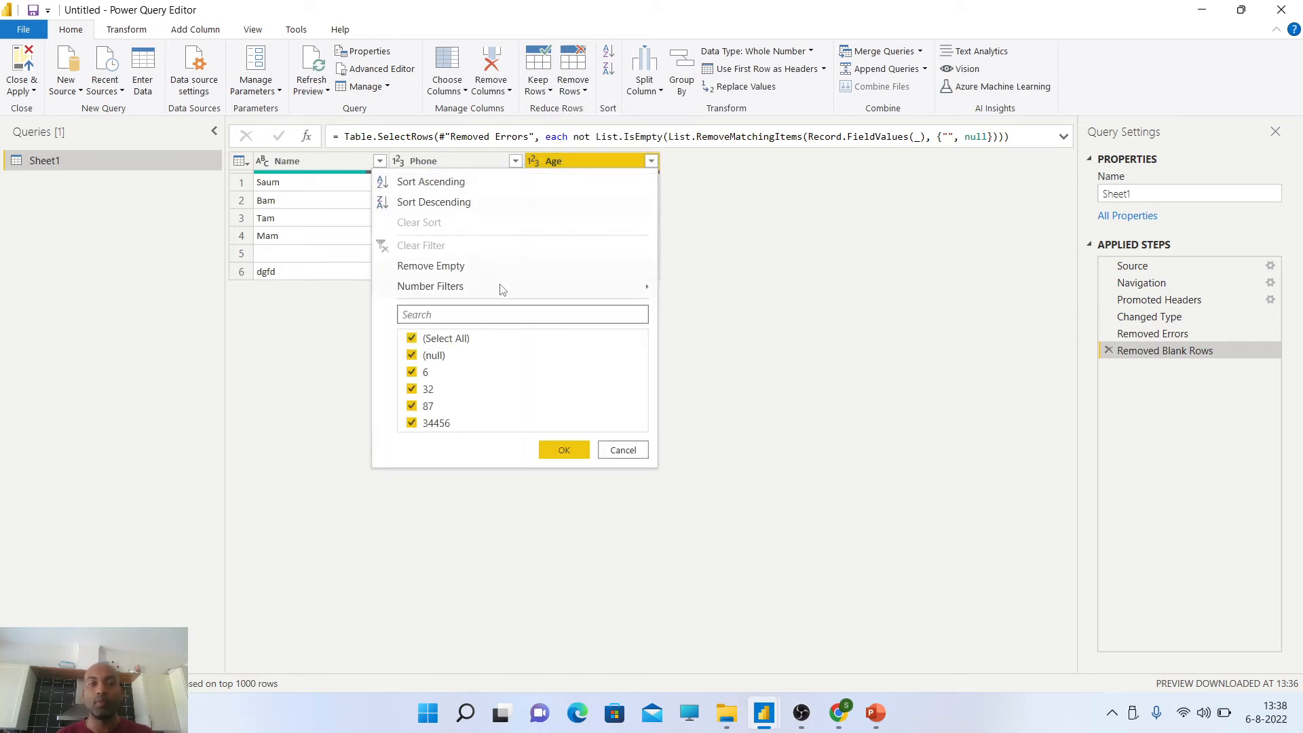
{"action": "mouse_move", "coordinate": [503, 289]}
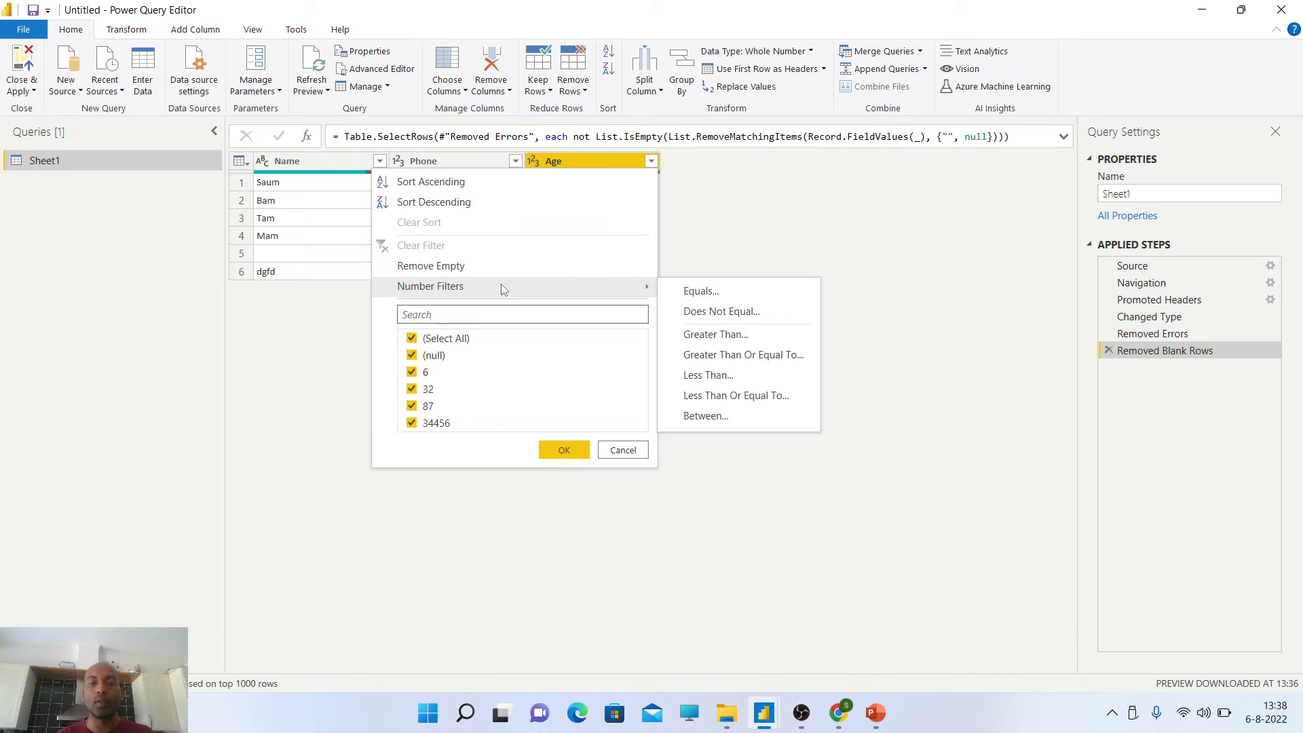
{"action": "left_click", "coordinate": [711, 291]}
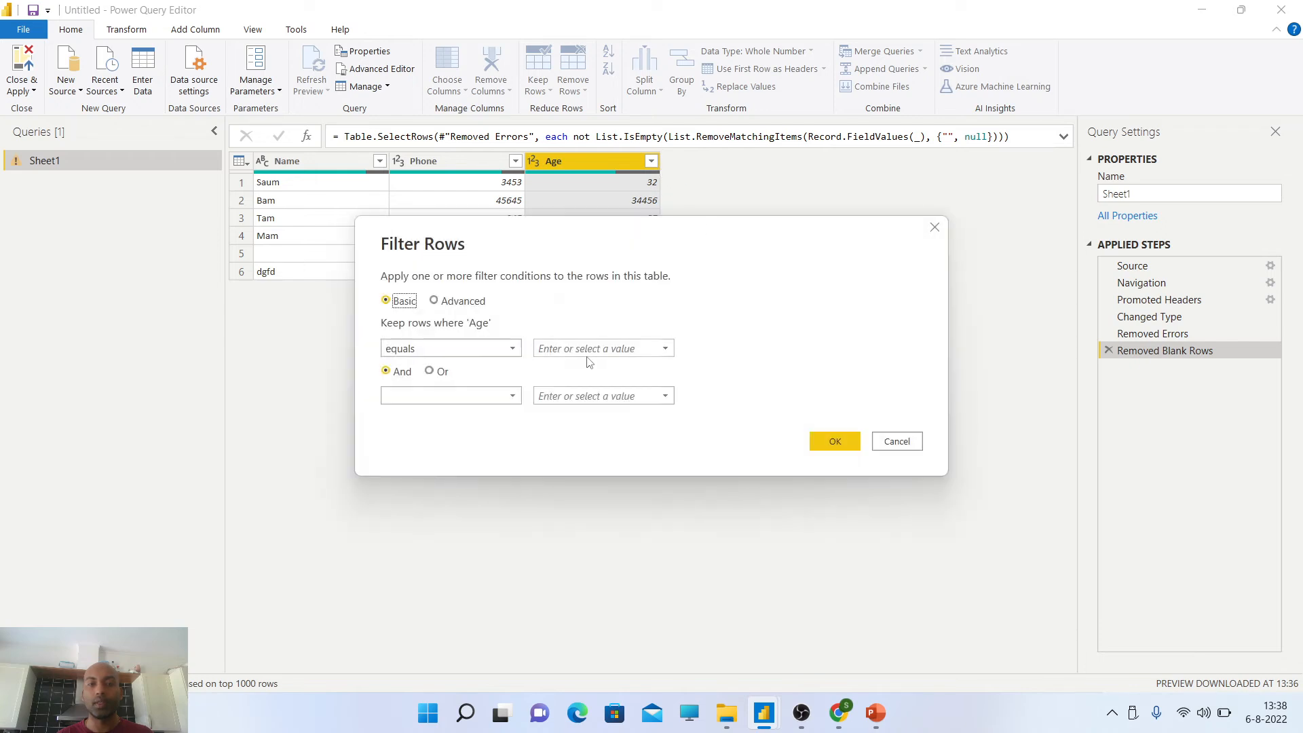
{"action": "left_click", "coordinate": [586, 352]}
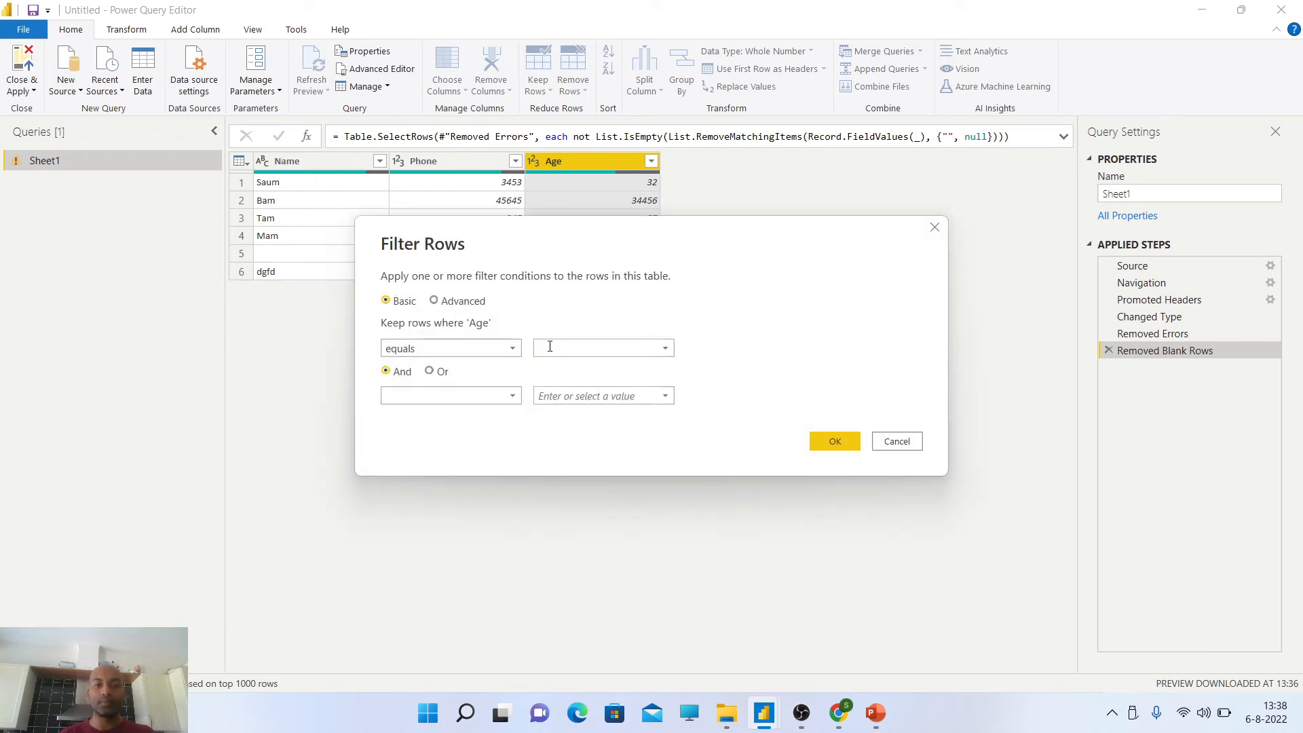
{"action": "left_click", "coordinate": [521, 348]}
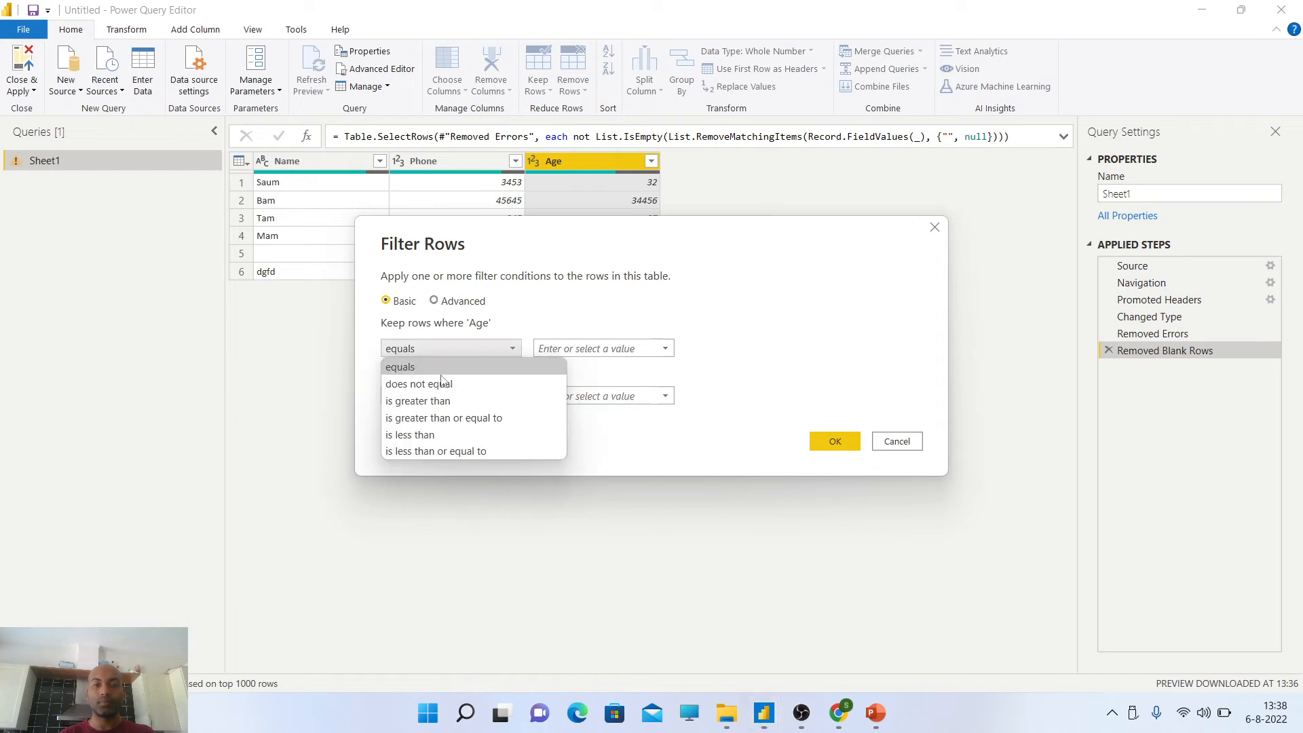
{"action": "left_click", "coordinate": [443, 378]}
{"action": "left_click", "coordinate": [566, 348]}
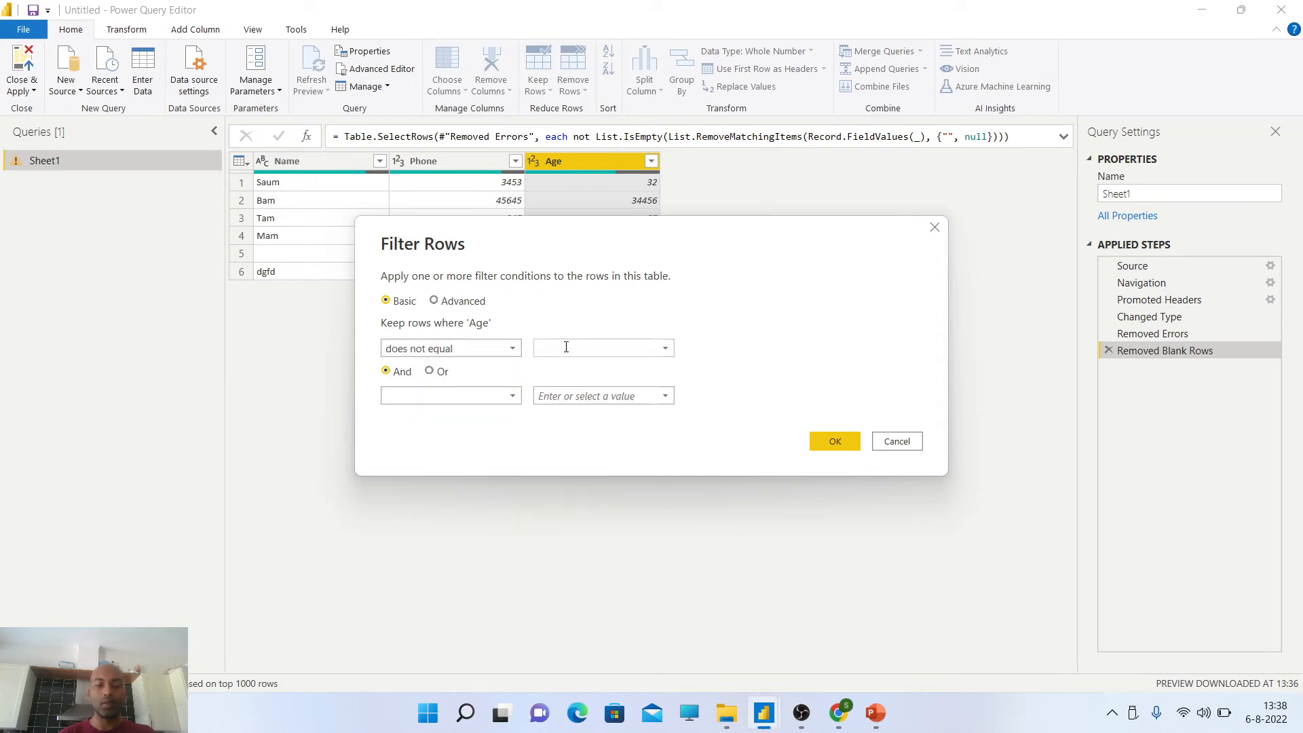
{"action": "type", "text": "null"}
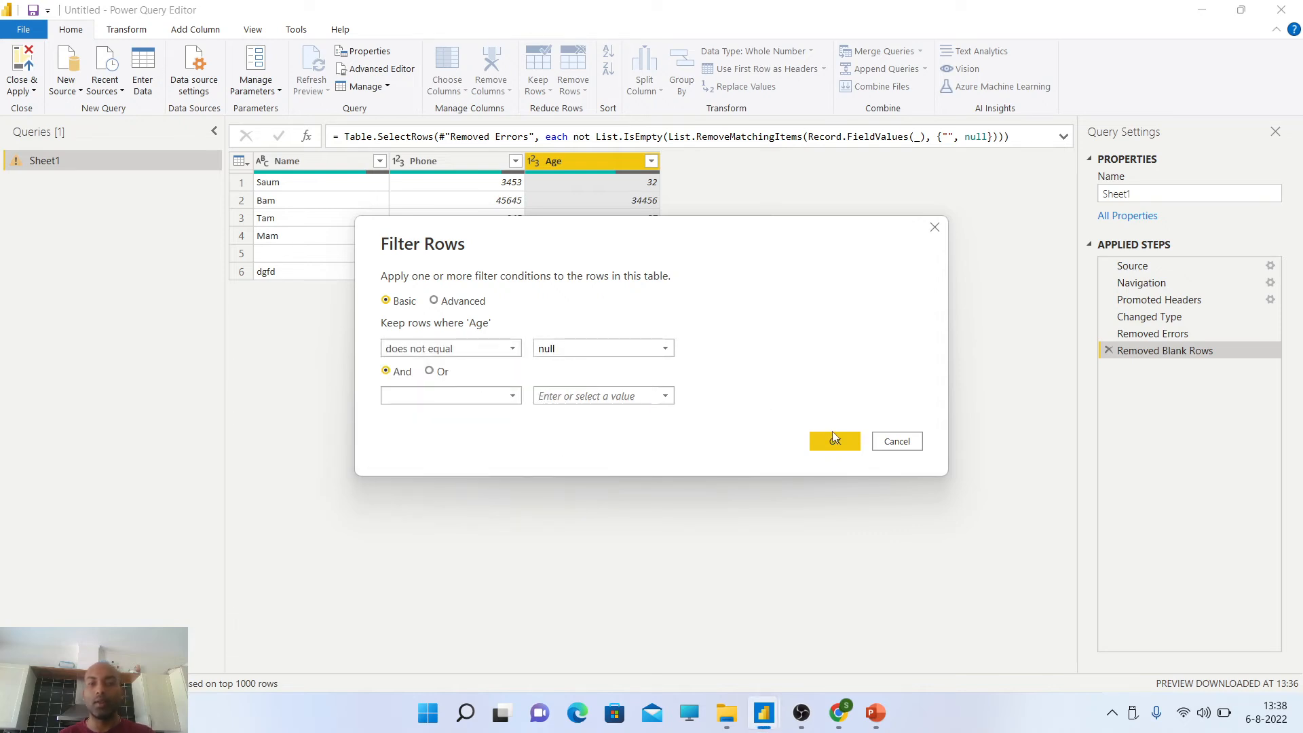
{"action": "left_click", "coordinate": [835, 440]}
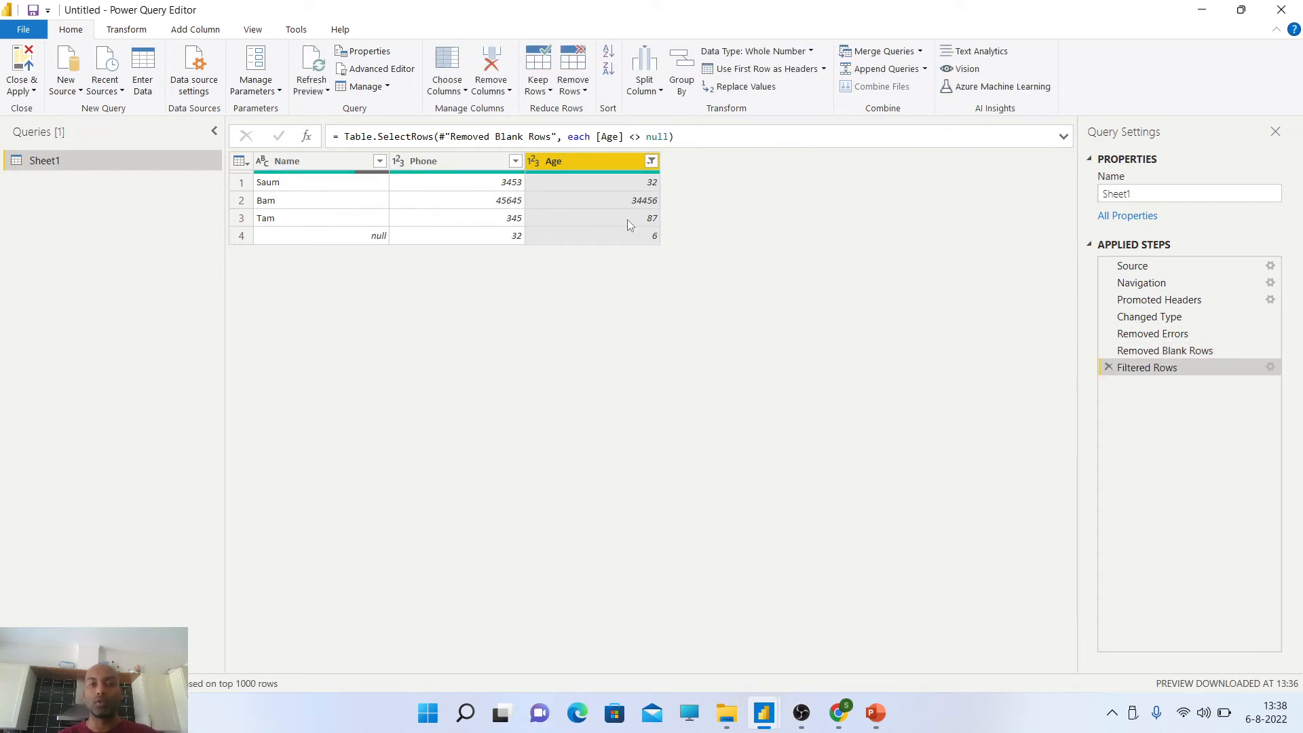
{"action": "left_click", "coordinate": [1109, 368]}
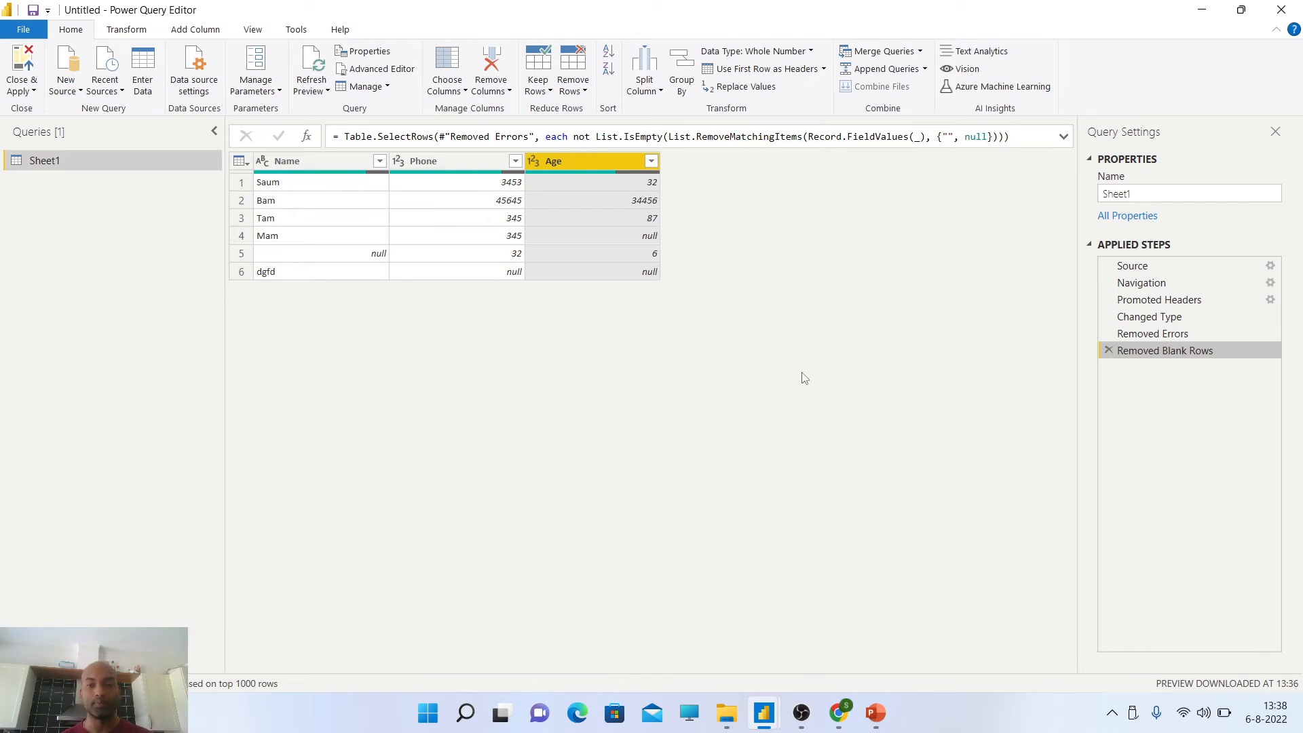
Step: Compare the Data quality slide in PowerPoint with the Removed Errors and Changed Type steps in Power Query Editor
{"action": "left_click", "coordinate": [876, 715]}
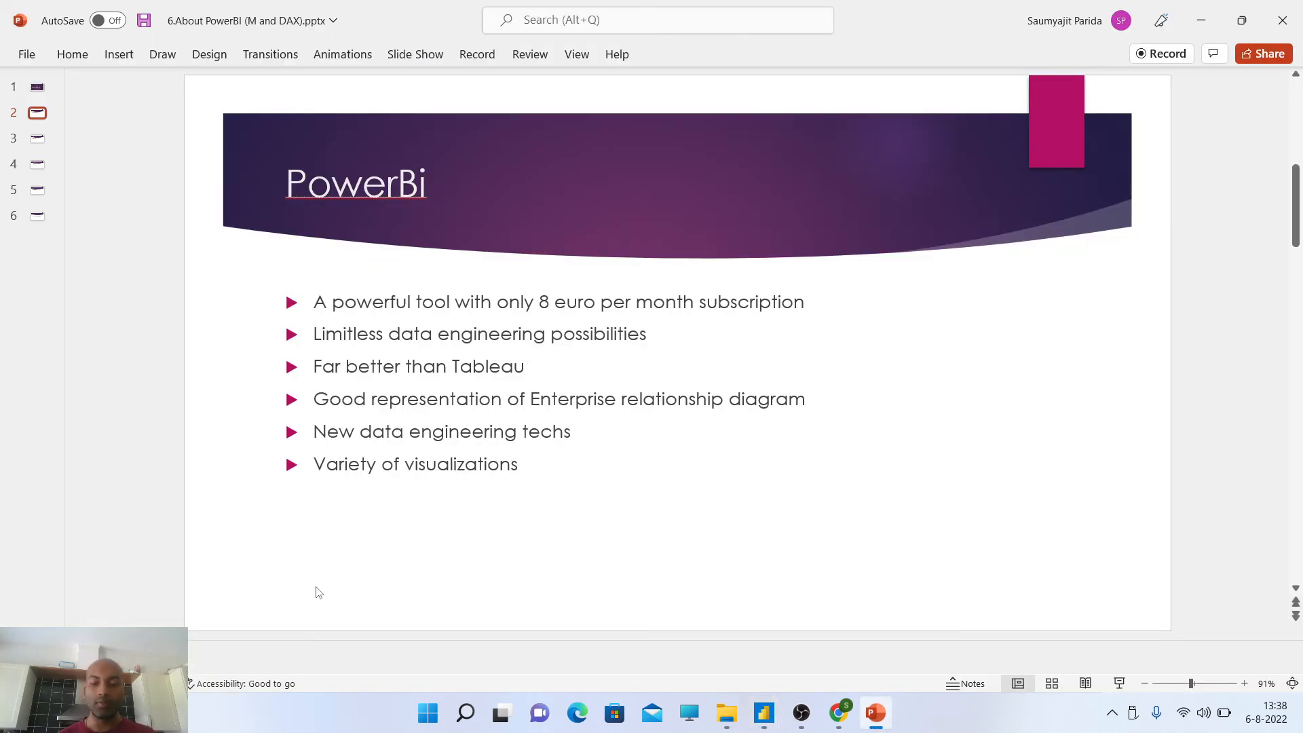
{"action": "scroll", "coordinate": [316, 587], "scroll_direction": "down", "scroll_amount": 1}
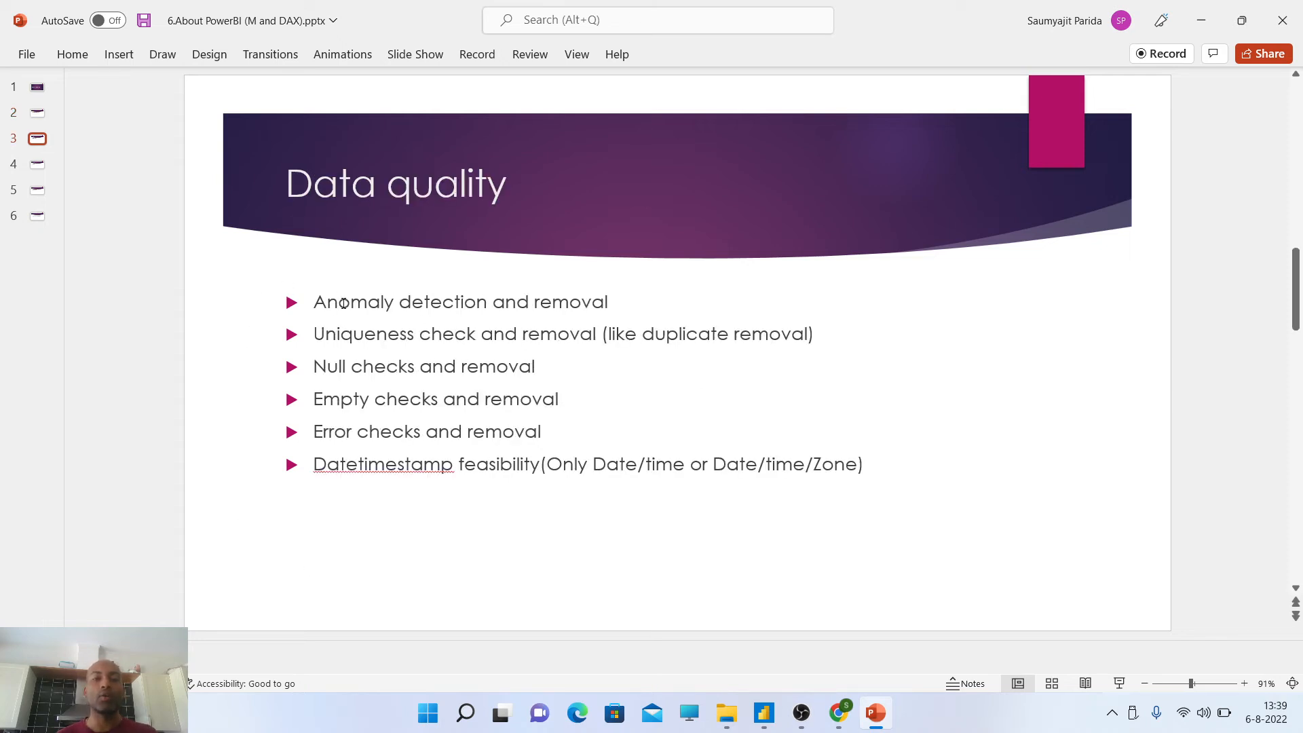
{"action": "key", "text": "alt+Tab"}
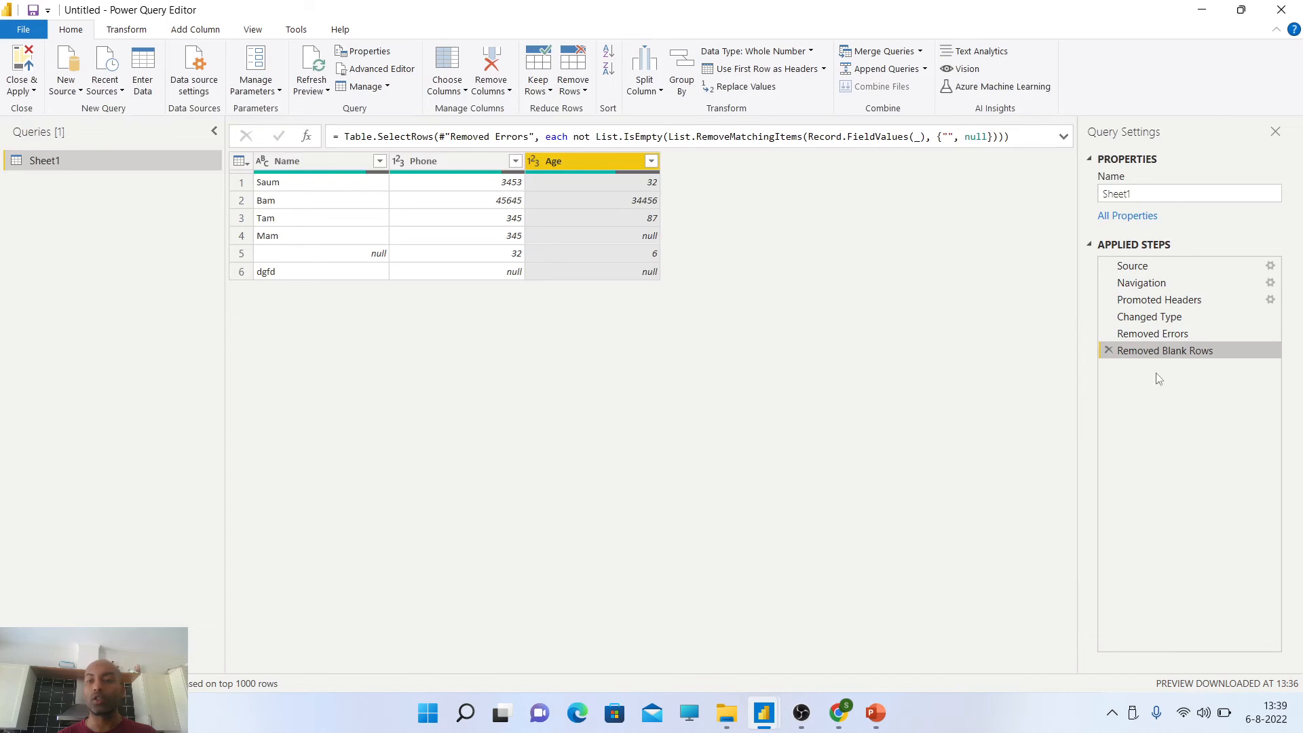
{"action": "left_click", "coordinate": [1147, 340]}
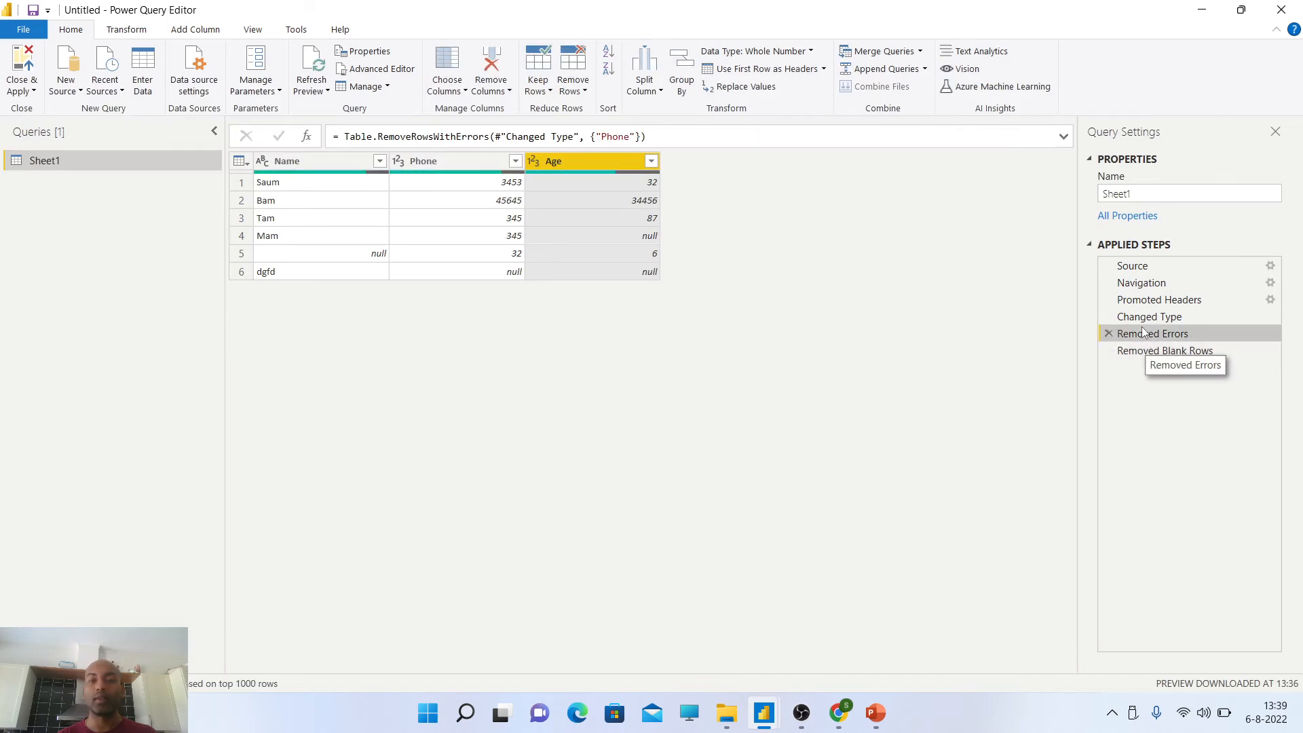
{"action": "left_click", "coordinate": [1145, 318]}
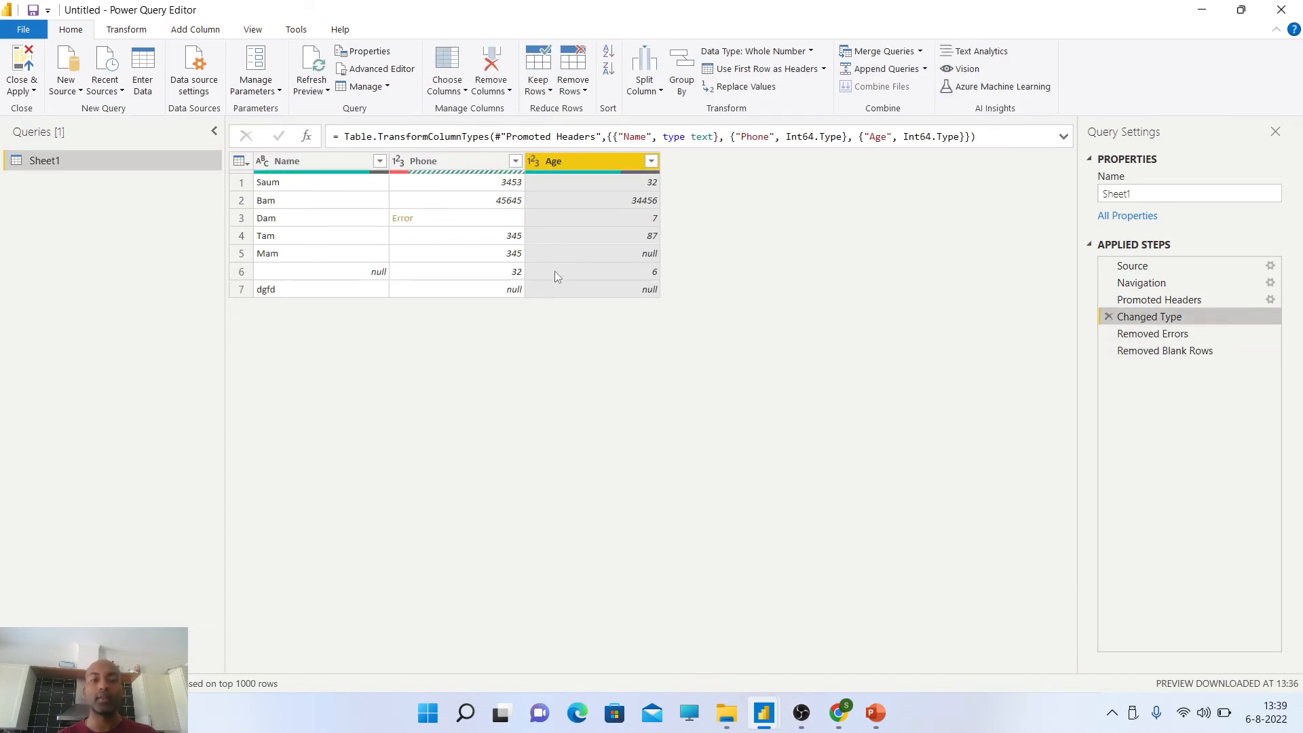
{"action": "left_click", "coordinate": [1144, 349]}
{"action": "key", "text": "alt+Tab"}
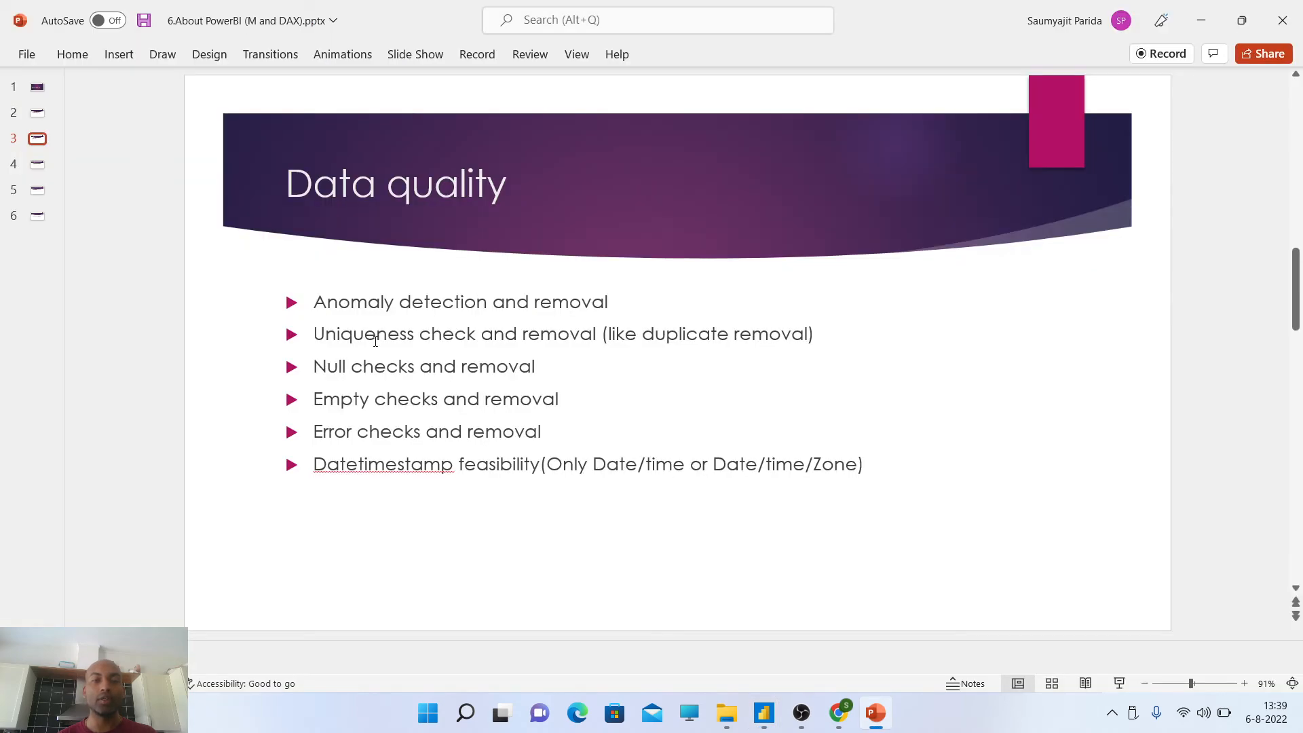
Step: Switch to Power Query Editor, remove duplicates based on the Age column, and delete the added duplicate-removal step
{"action": "key", "text": "alt+Tab"}
{"action": "right_click", "coordinate": [610, 161]}
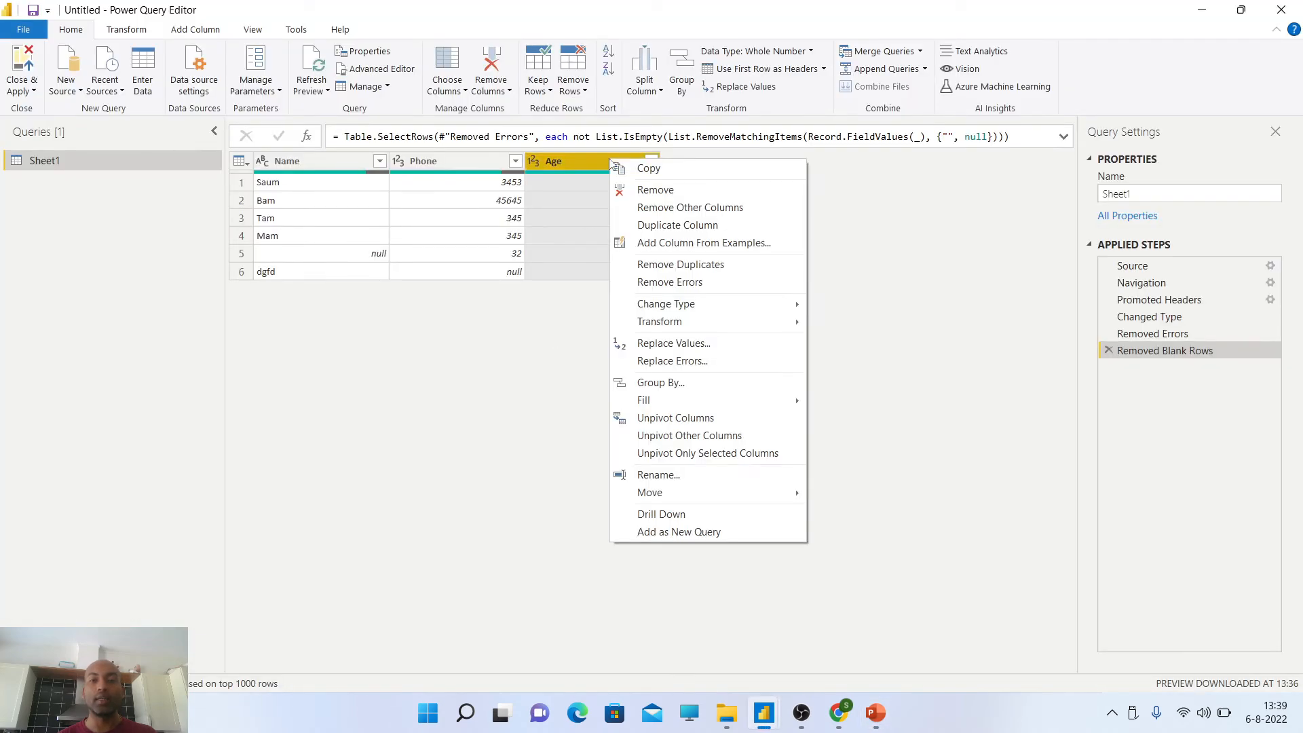
{"action": "left_click", "coordinate": [691, 266]}
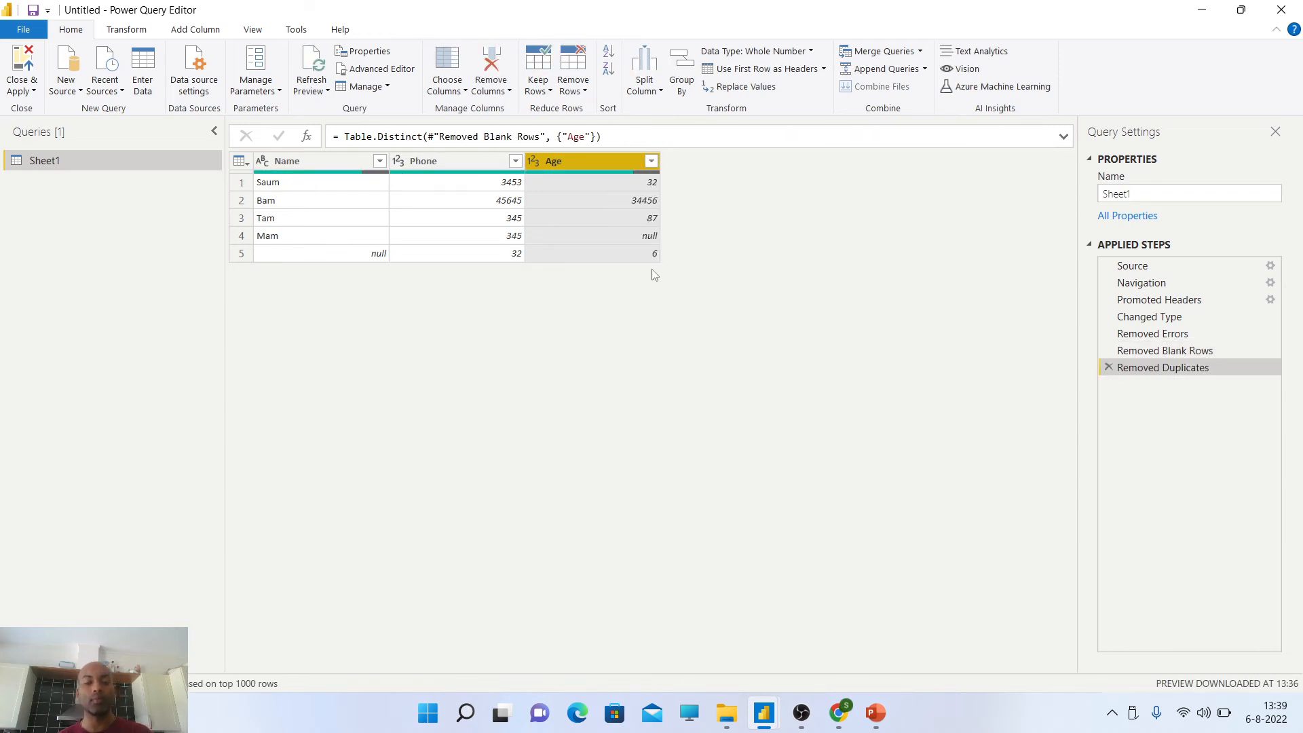
{"action": "left_click", "coordinate": [1109, 368]}
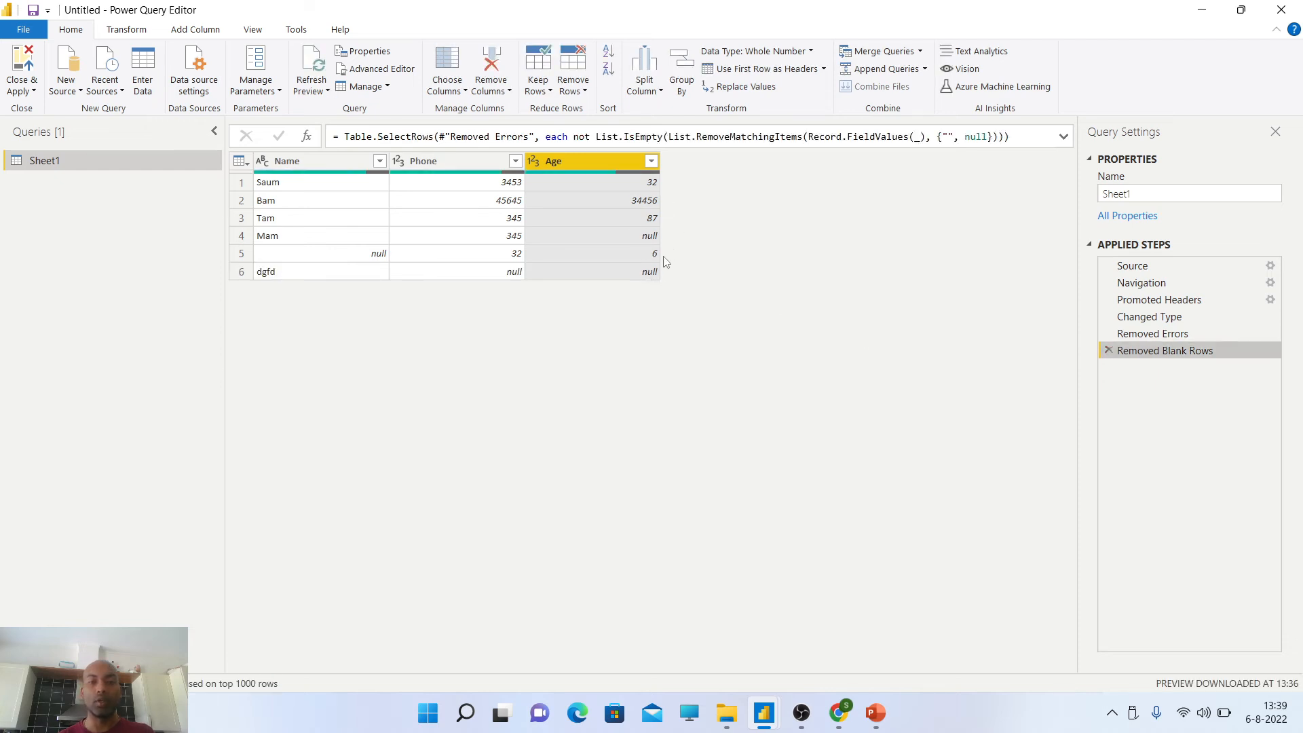
Step: Check the Data quality slide, apply a Does Not Equal null filter to the Age column, and delete that filter step
{"action": "key", "text": "alt+Tab"}
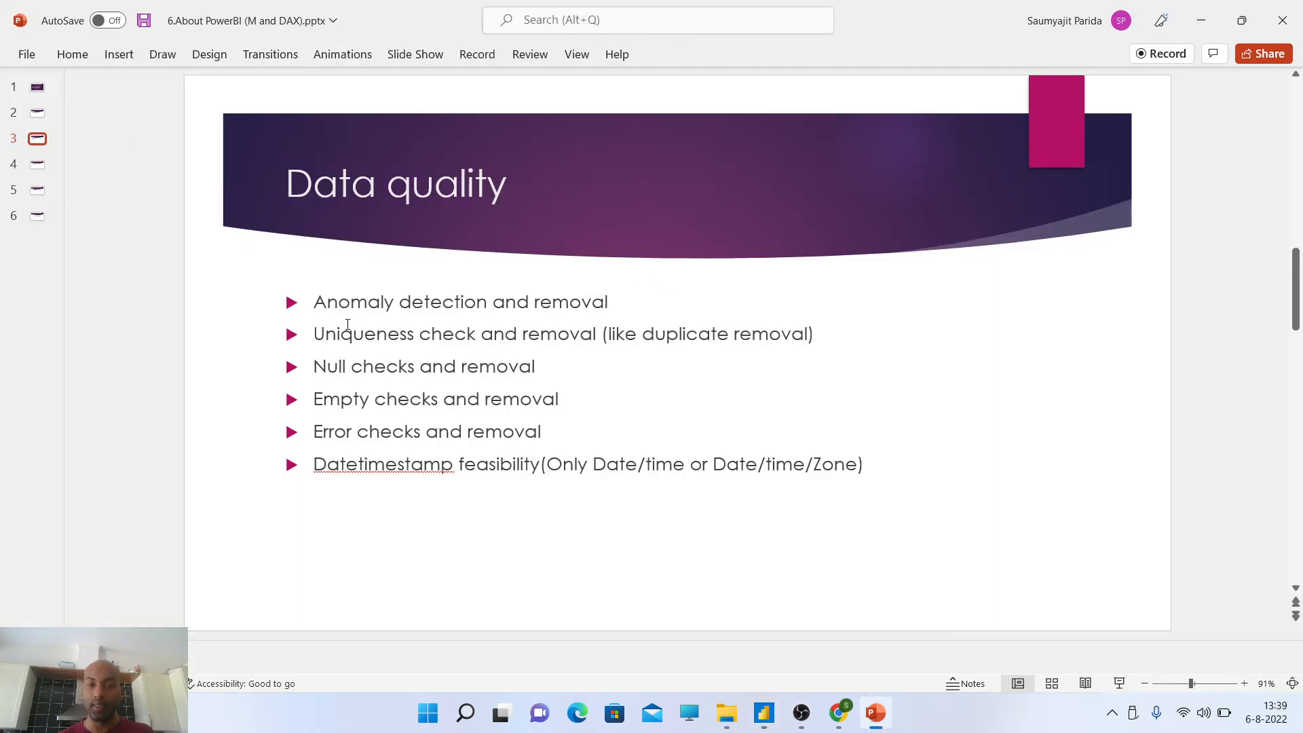
{"action": "key", "text": "alt+Tab"}
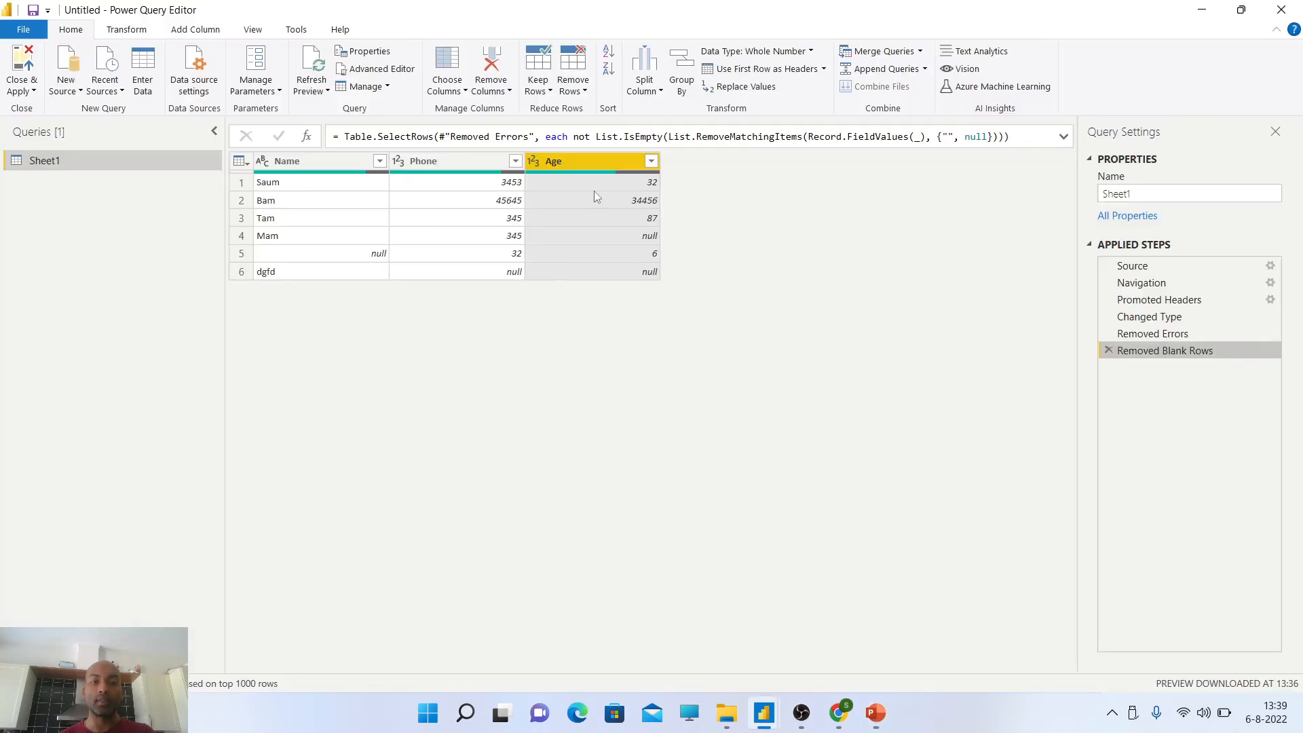
{"action": "left_click", "coordinate": [651, 161]}
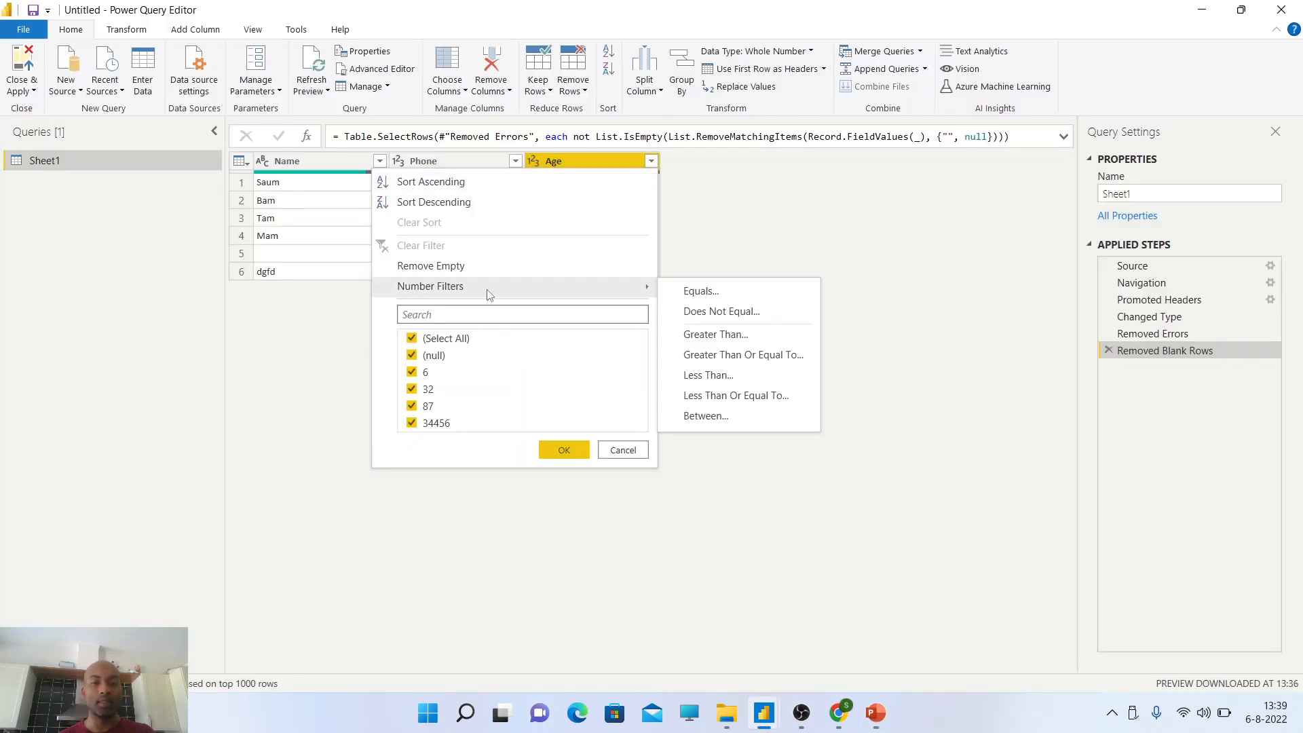
{"action": "mouse_move", "coordinate": [615, 289]}
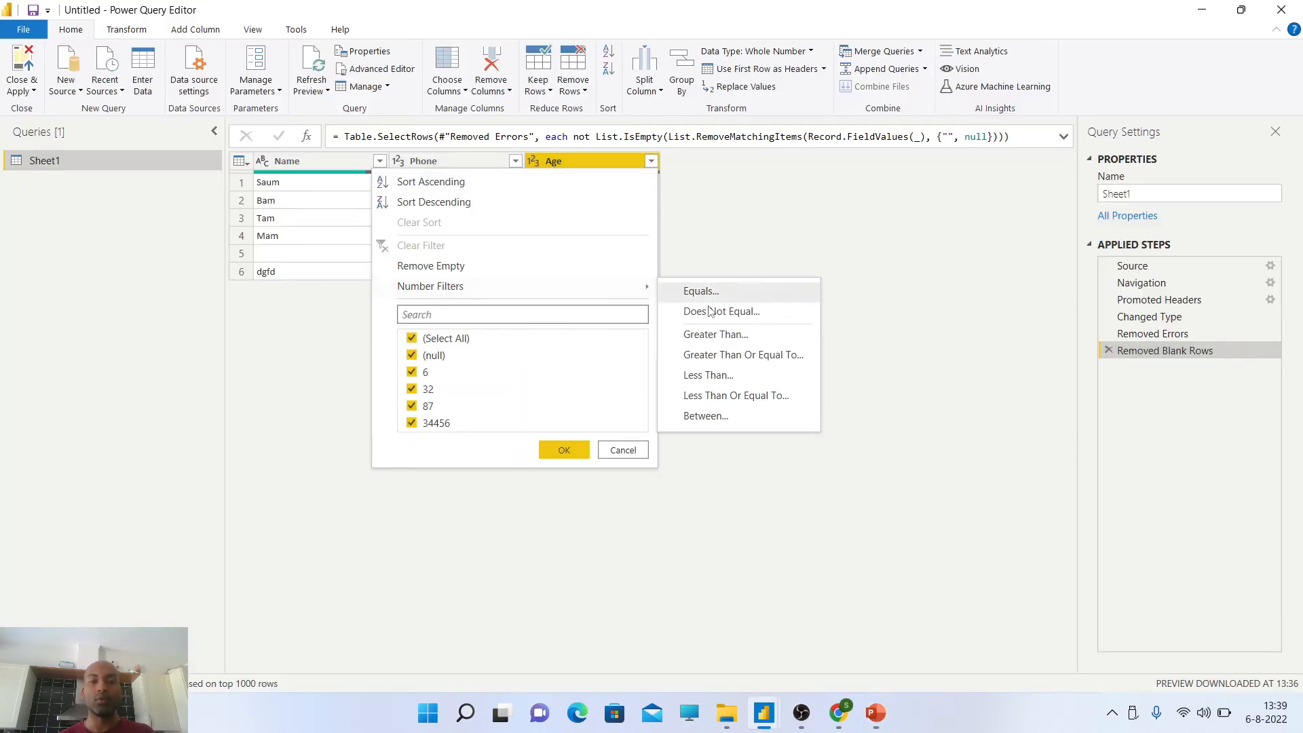
{"action": "left_click", "coordinate": [712, 314]}
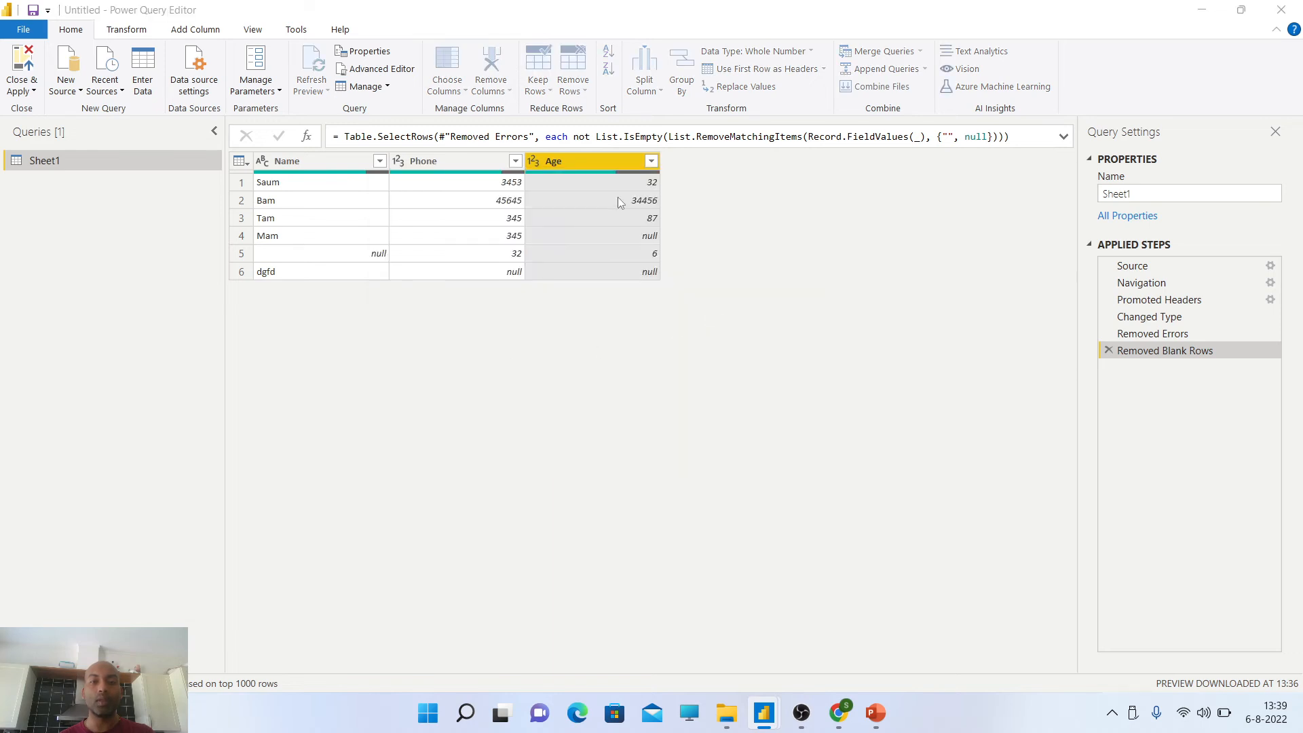
{"action": "left_click", "coordinate": [581, 348]}
{"action": "type", "text": "null"}
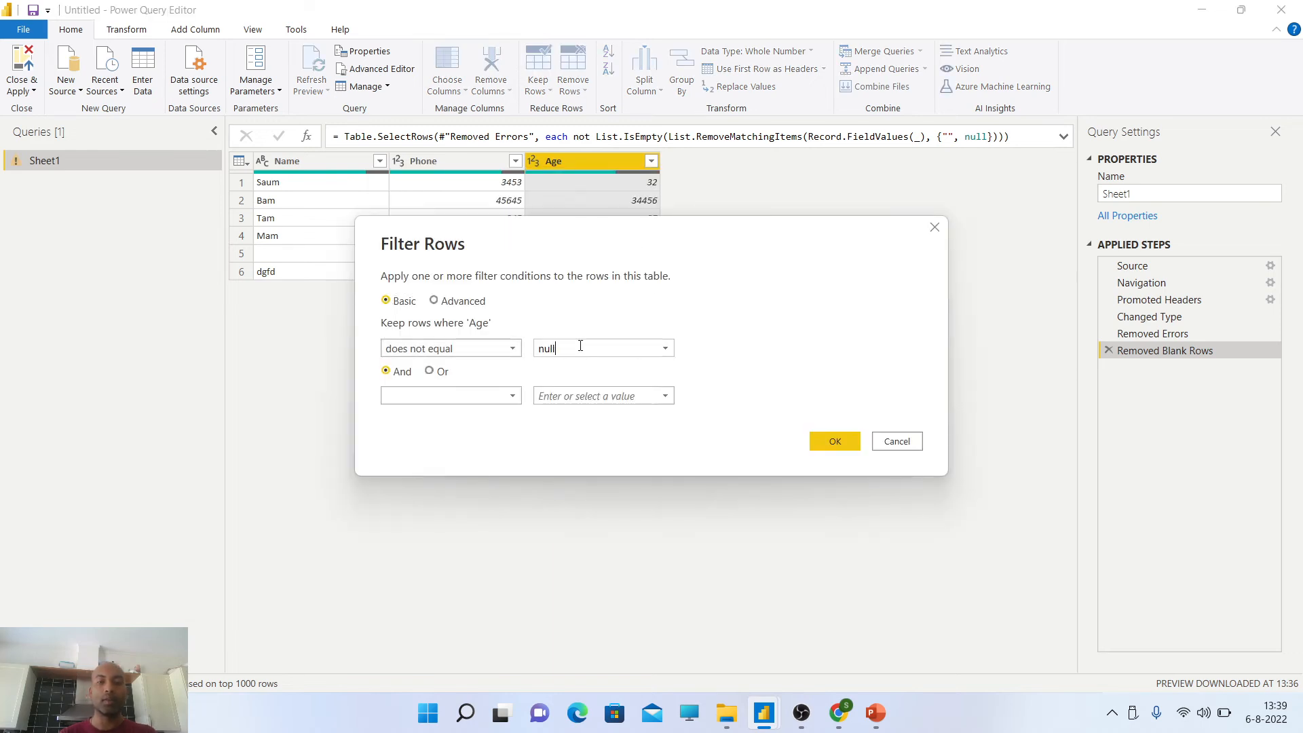
{"action": "left_click", "coordinate": [827, 442]}
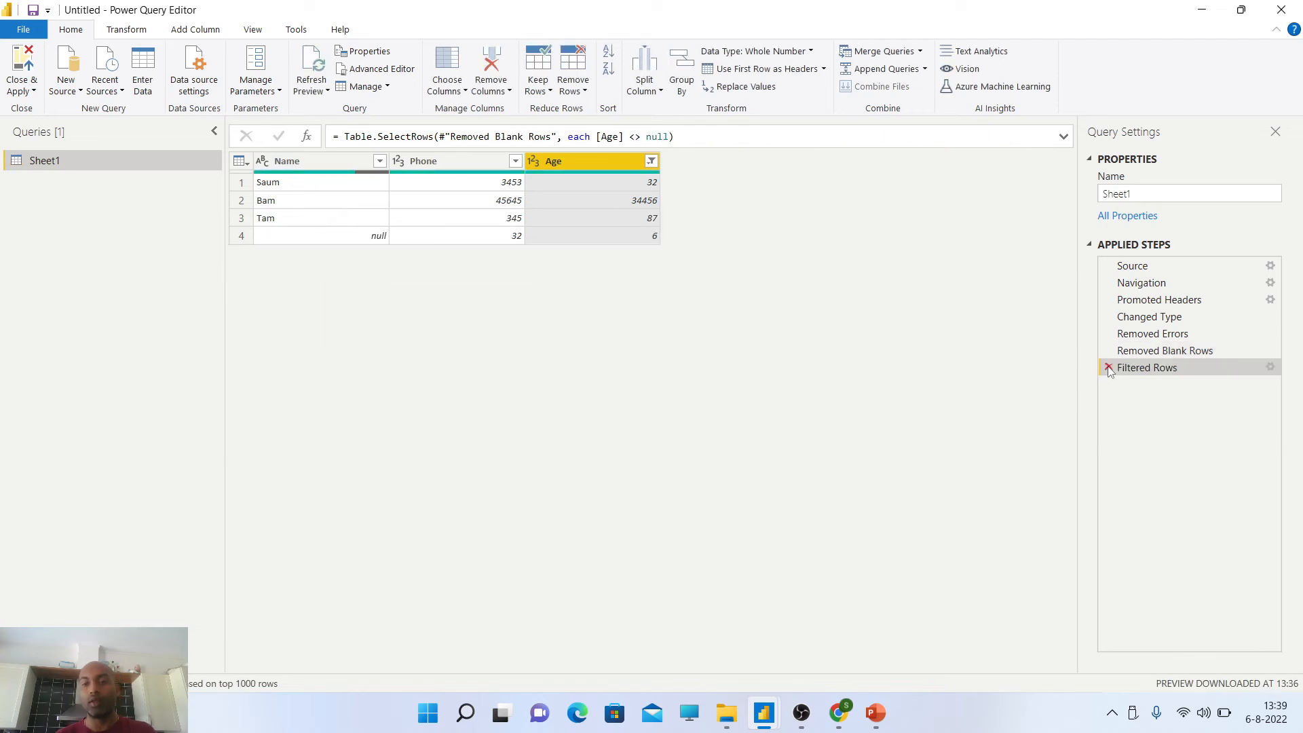
{"action": "left_click", "coordinate": [1109, 367]}
Step: Consult the Data quality slide, and examine the data types available for the Age column and the Close & Apply options
{"action": "key", "text": "alt+Tab"}
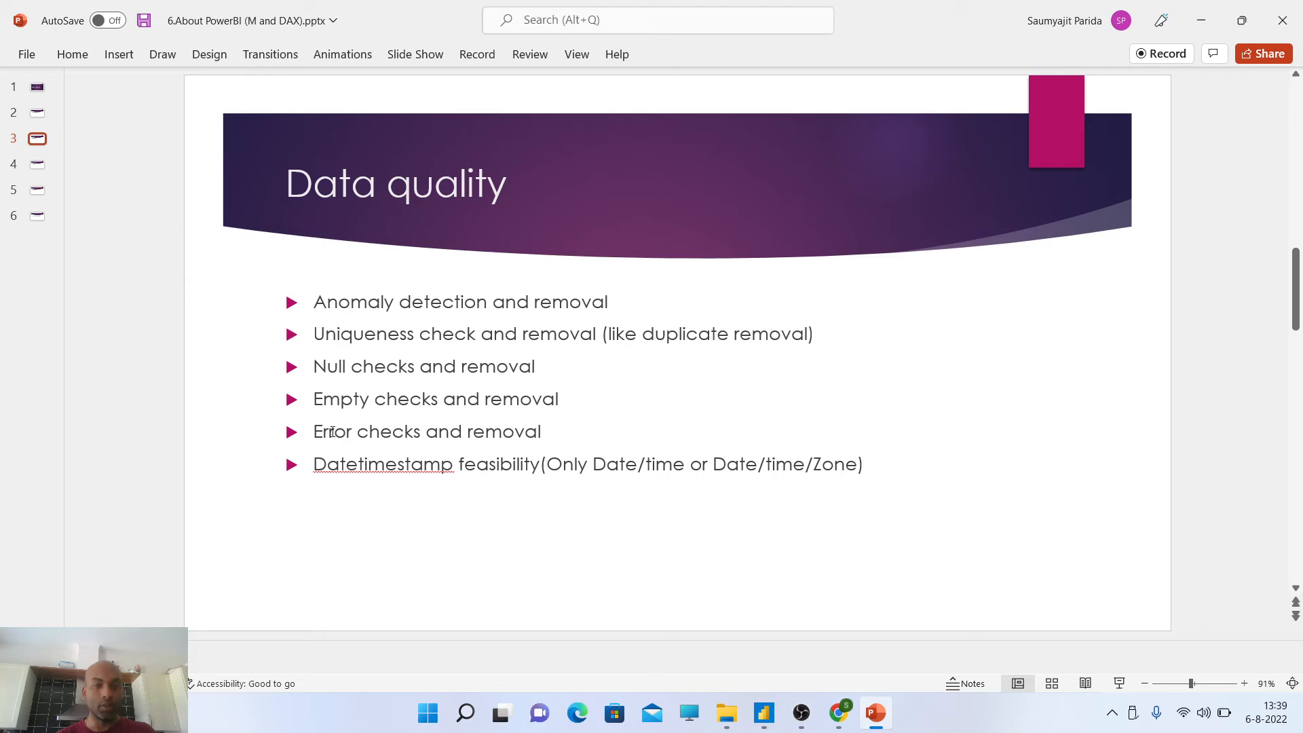
{"action": "key", "text": "alt+Tab"}
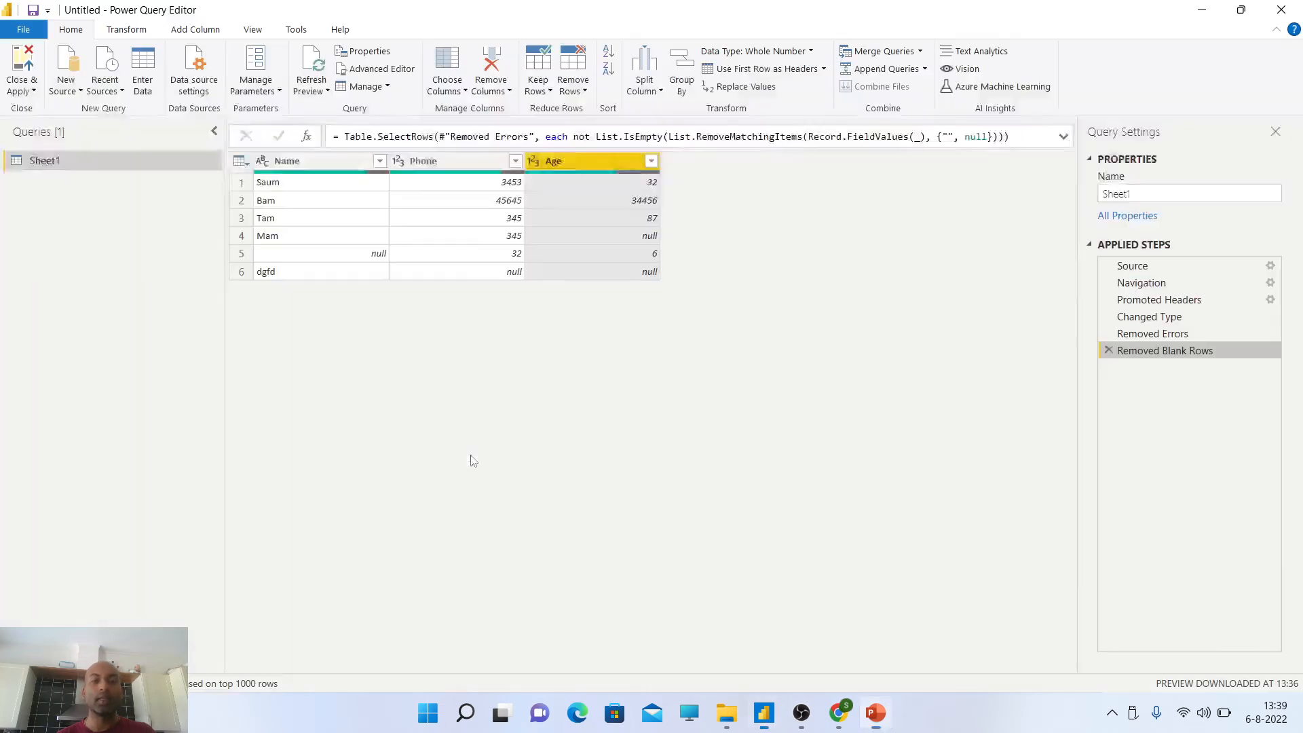
{"action": "right_click", "coordinate": [565, 168]}
{"action": "mouse_move", "coordinate": [669, 320]}
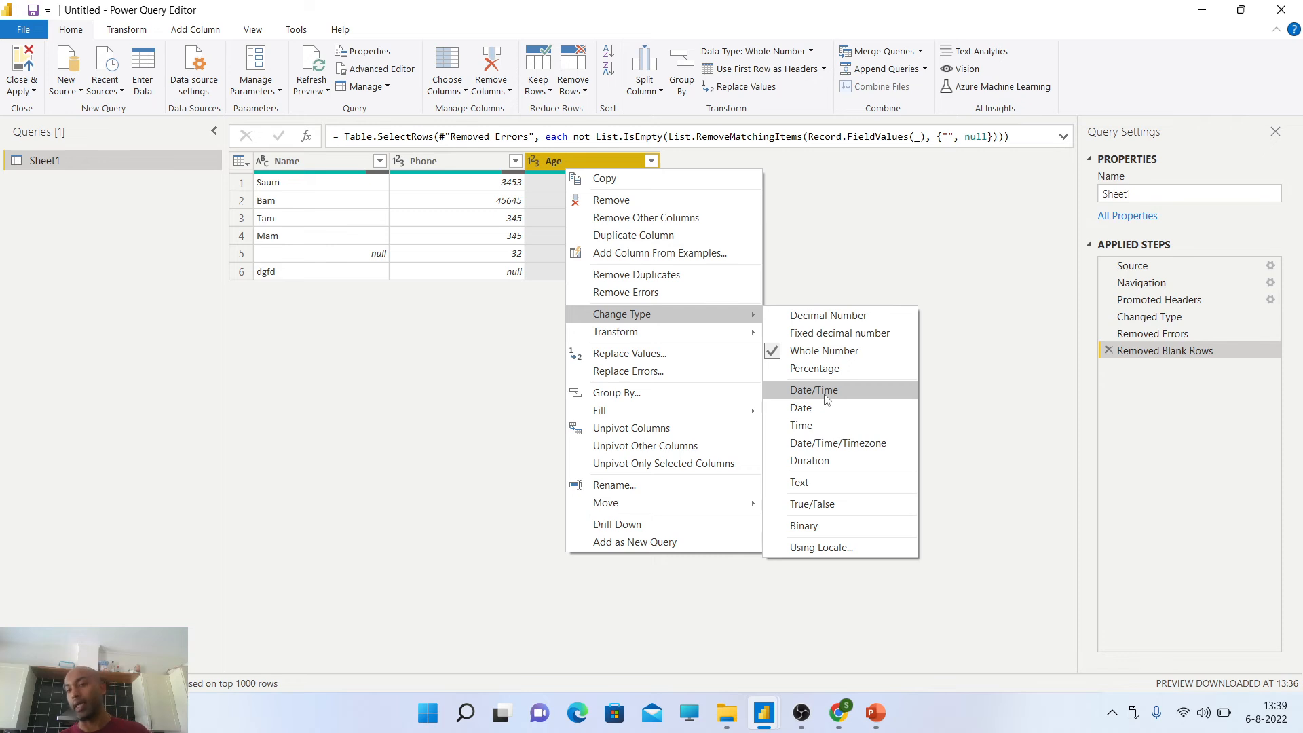
{"action": "left_click", "coordinate": [993, 411]}
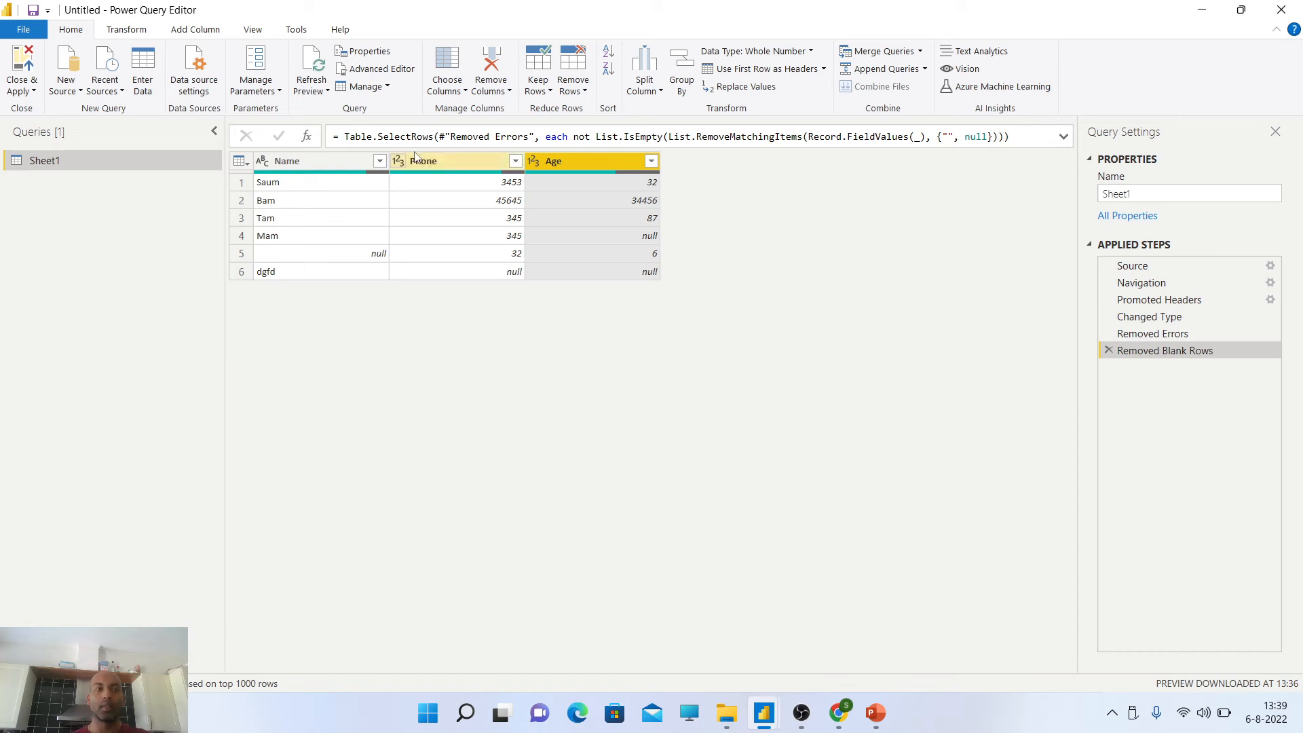
{"action": "left_click", "coordinate": [21, 86]}
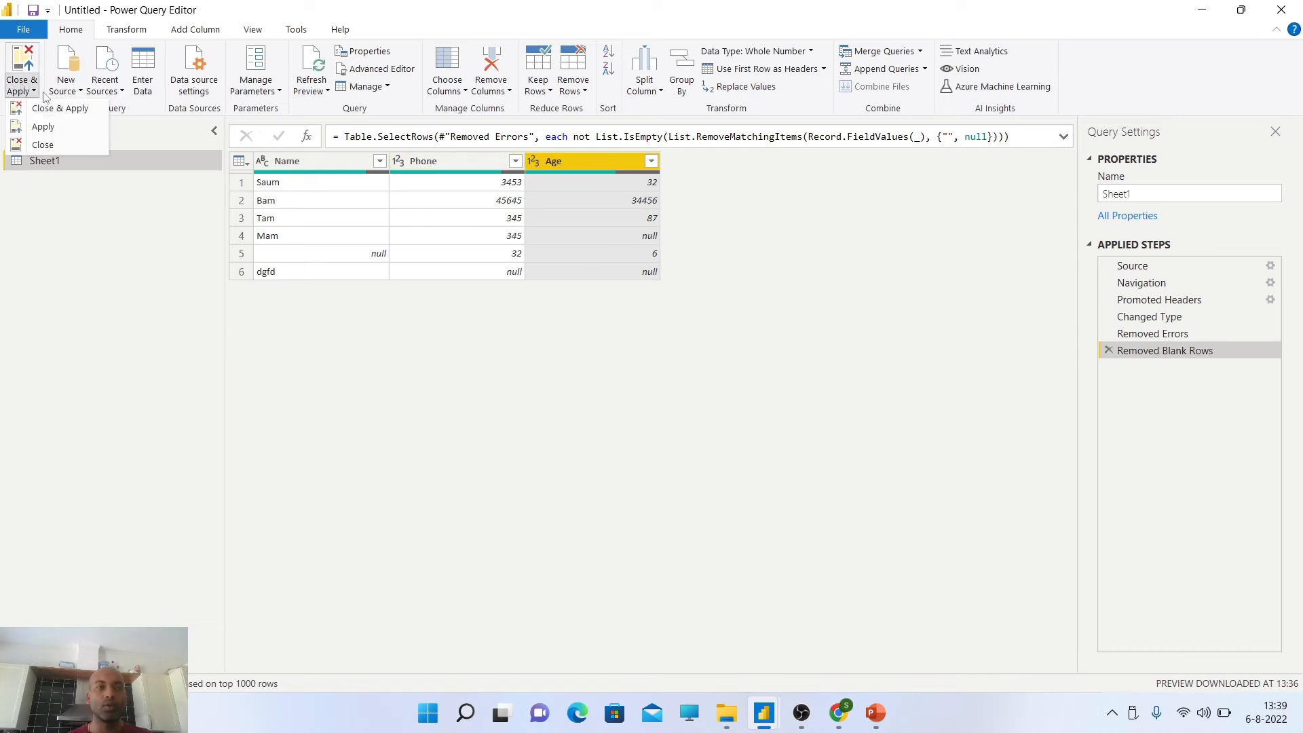
{"action": "left_click", "coordinate": [512, 407]}
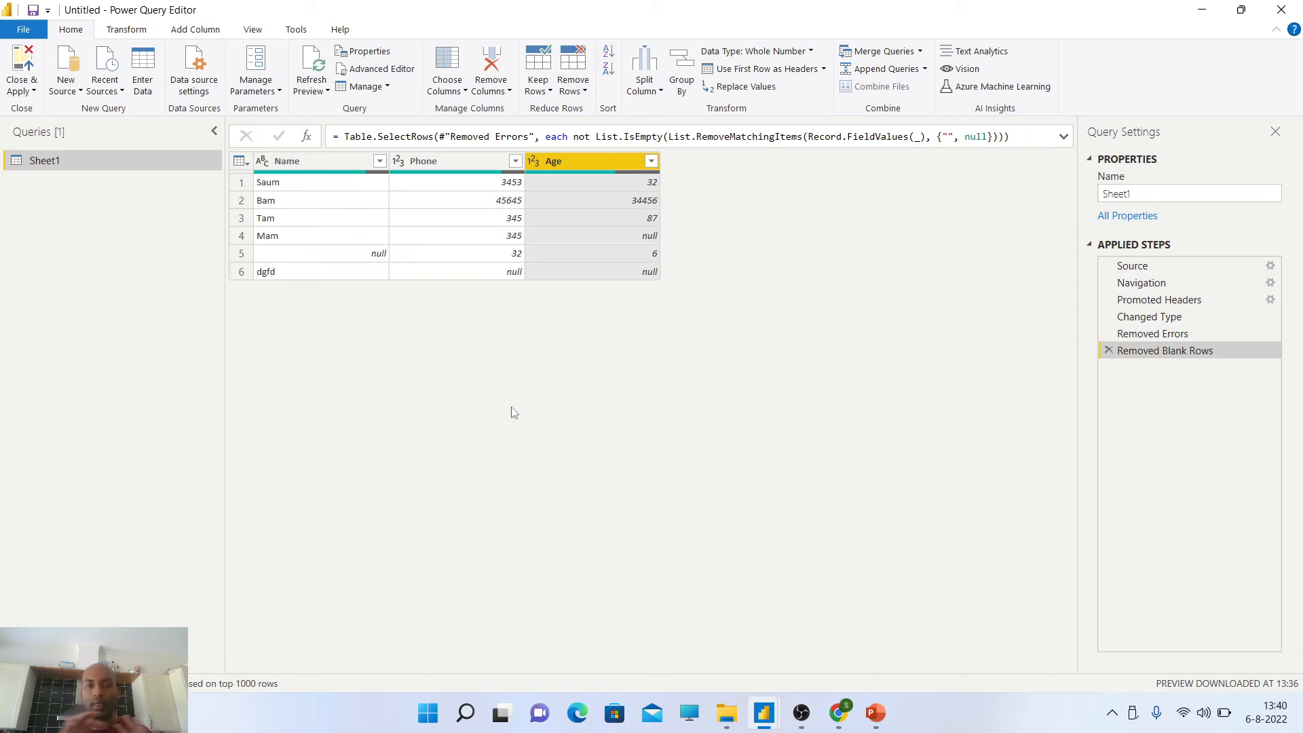
Step: Review the Data quality slide in PowerPoint, and expand the formula bar in Power Query Editor for the Removed Blank Rows step
{"action": "key", "text": "alt+Tab"}
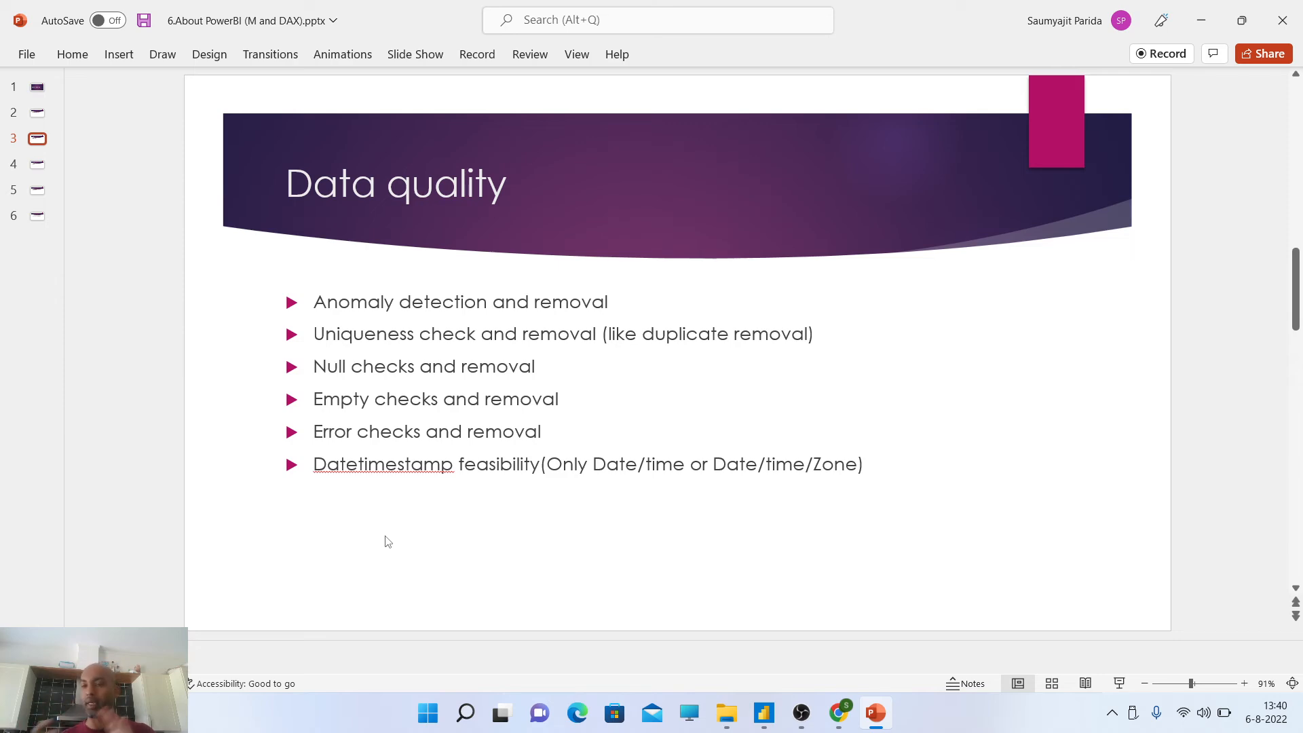
{"action": "key", "text": "alt+Tab"}
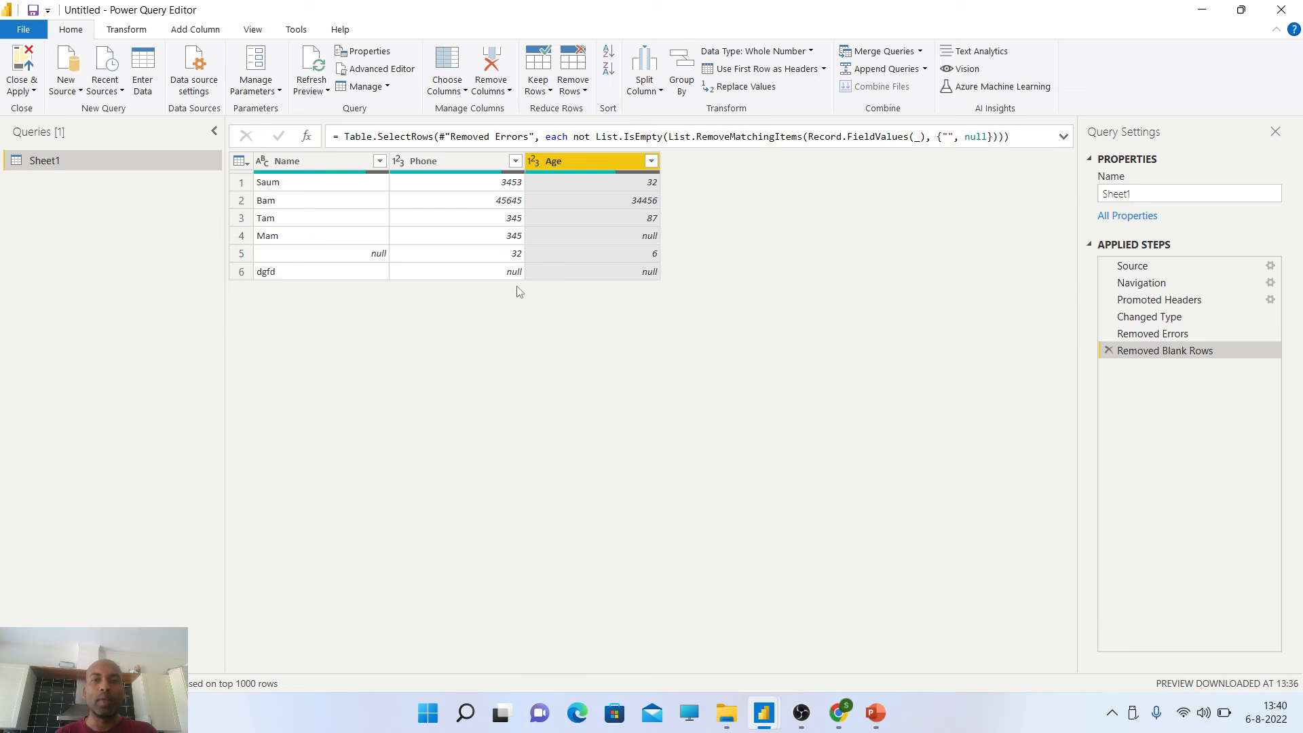
{"action": "left_click", "coordinate": [1064, 138]}
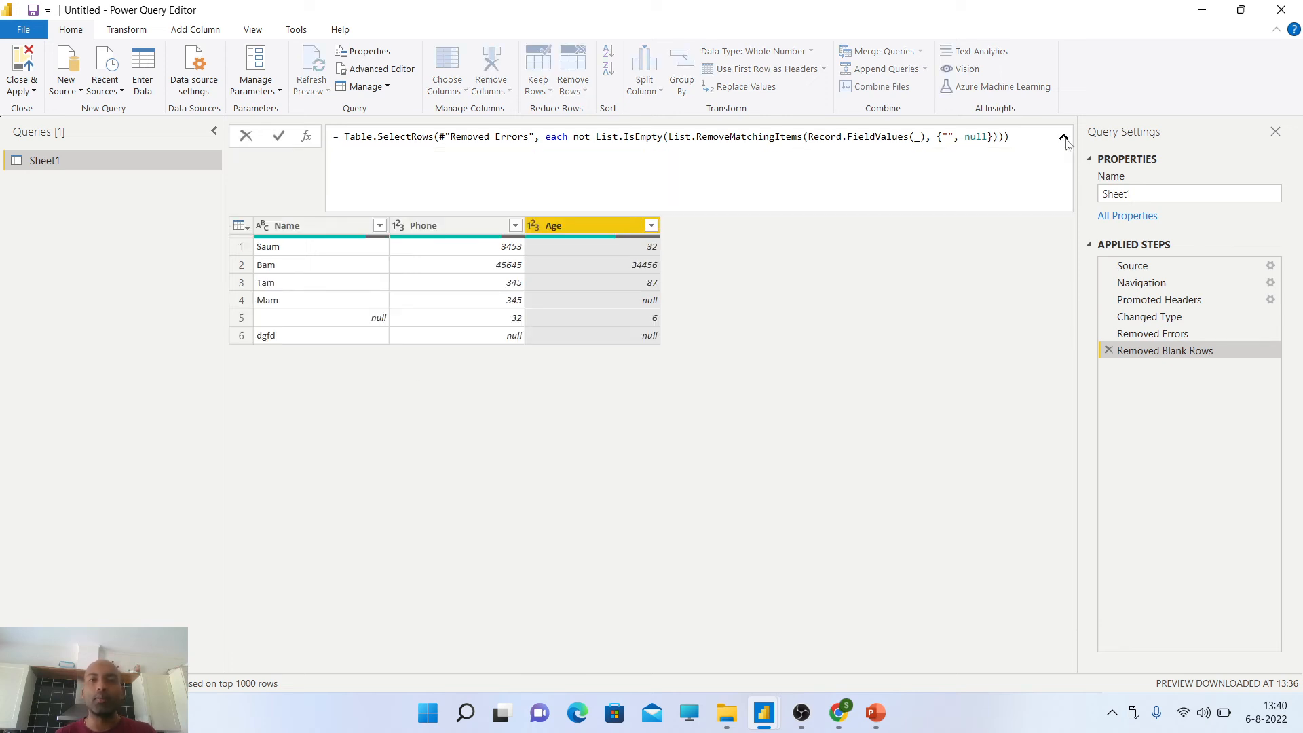
Step: Collapse the formula bar with the Phone column selected, and switch to PowerPoint to review the Data engineering slide
{"action": "left_click", "coordinate": [1064, 138]}
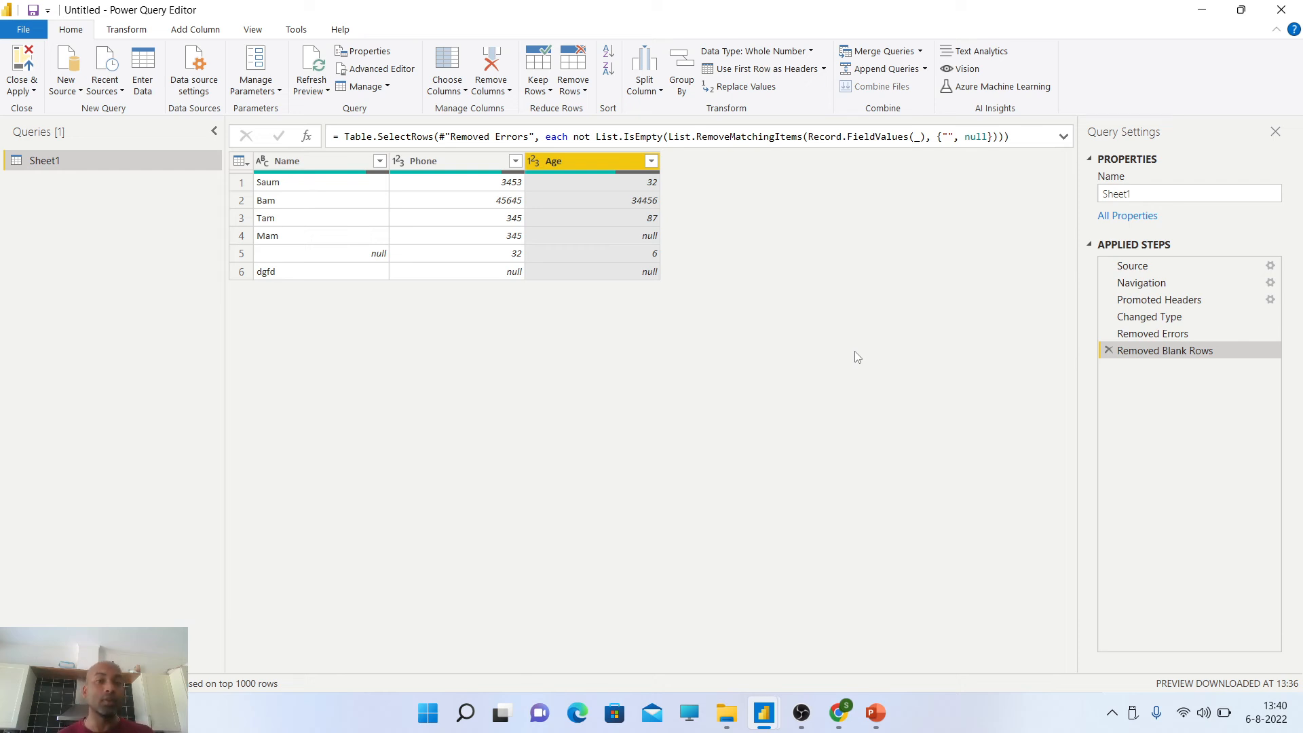
{"action": "left_click", "coordinate": [126, 31]}
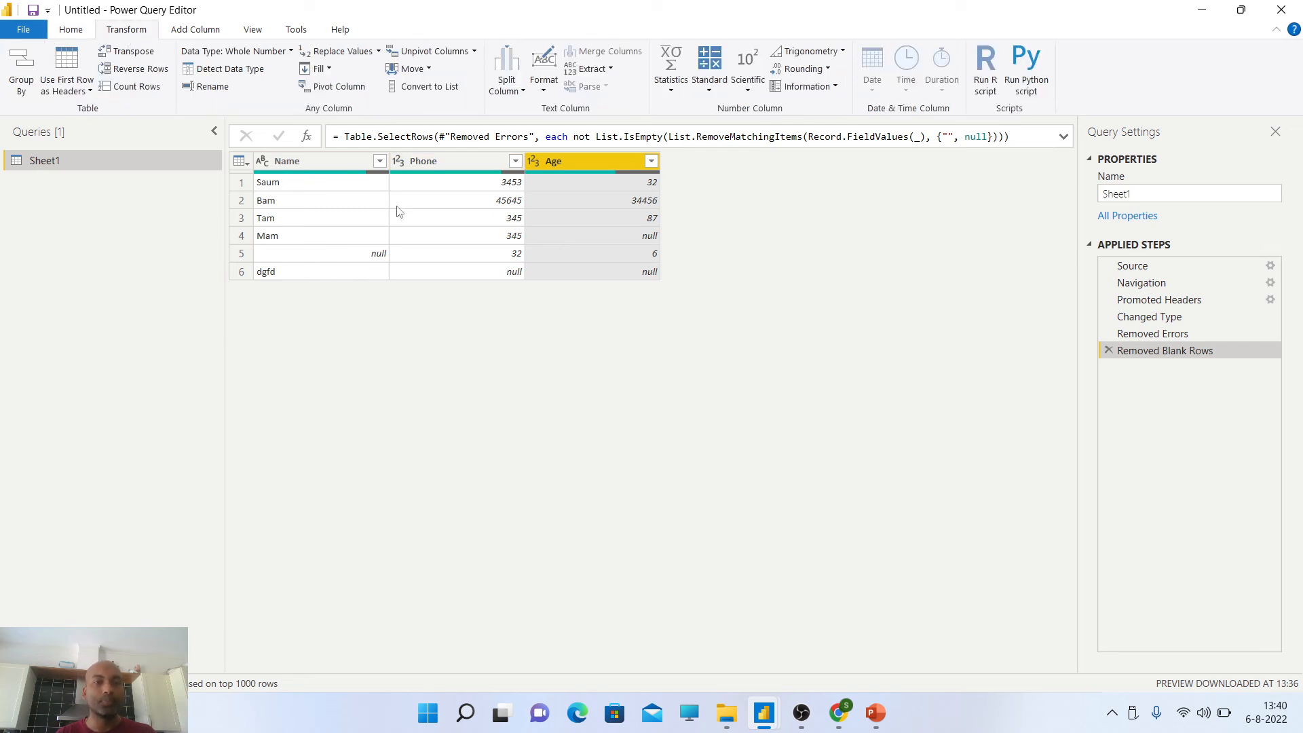
{"action": "left_click", "coordinate": [480, 163]}
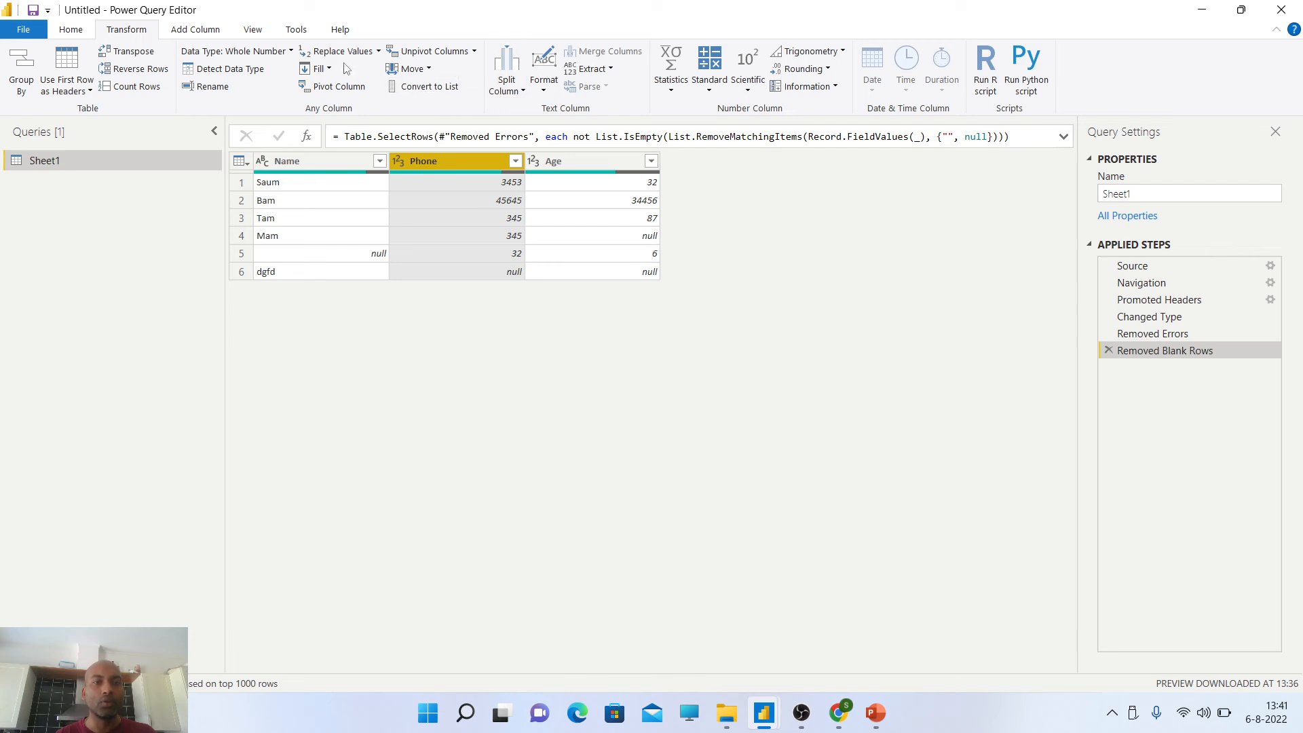
{"action": "key", "text": "alt+Tab"}
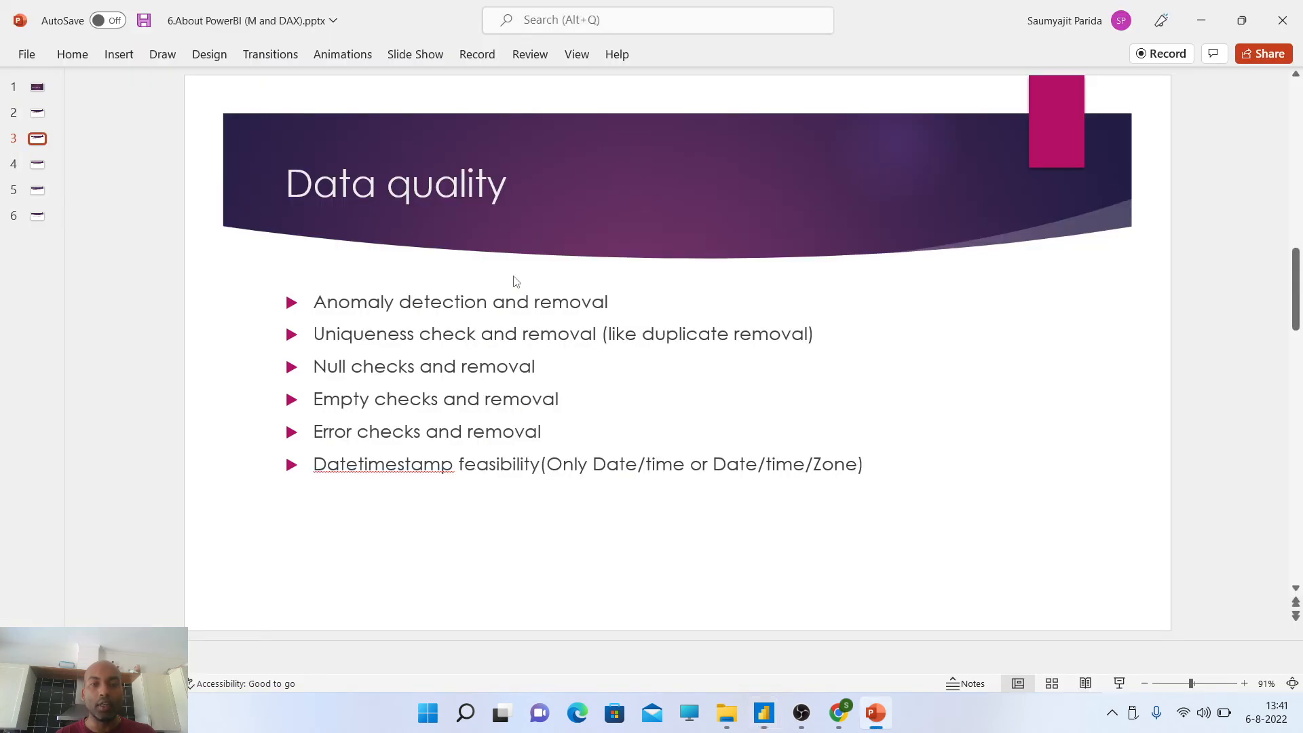
{"action": "scroll", "coordinate": [321, 454], "scroll_direction": "down", "scroll_amount": 1}
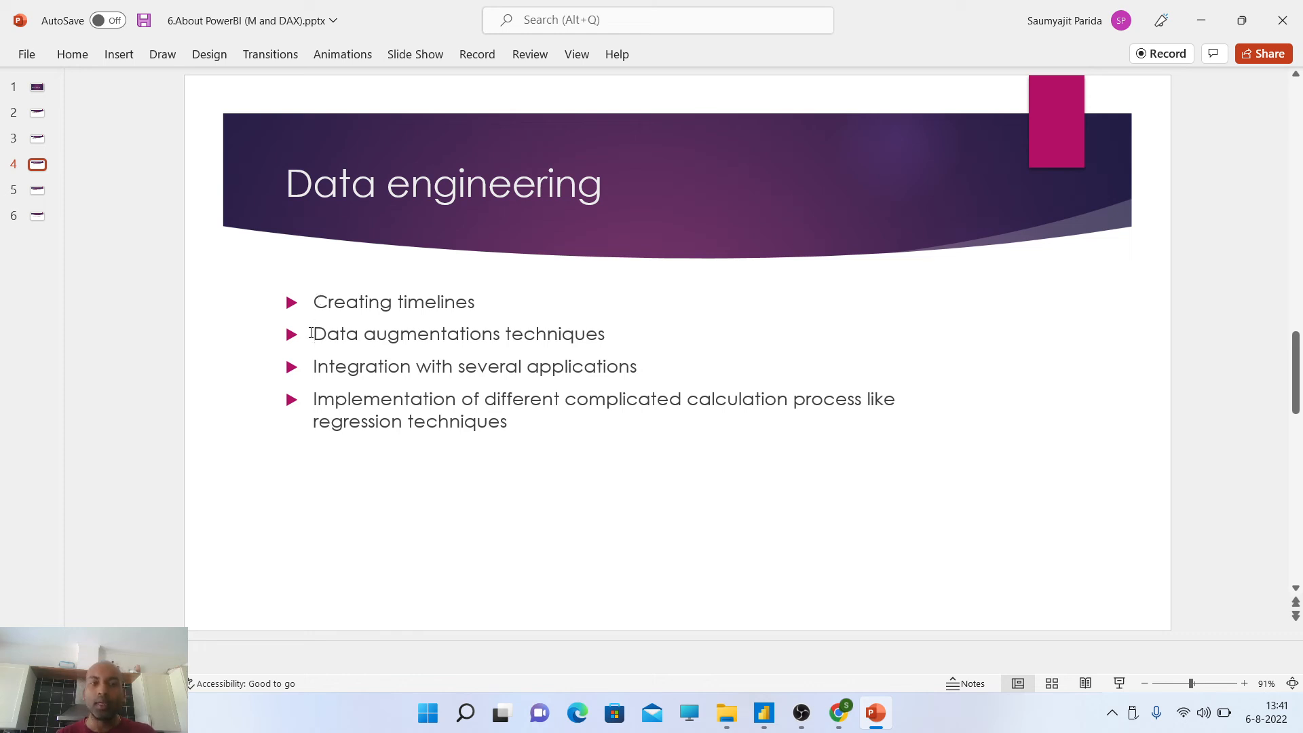
Step: Return to Power Query Editor, check the Phone column's filter values, and fill its null values down
{"action": "key", "text": "alt+Tab"}
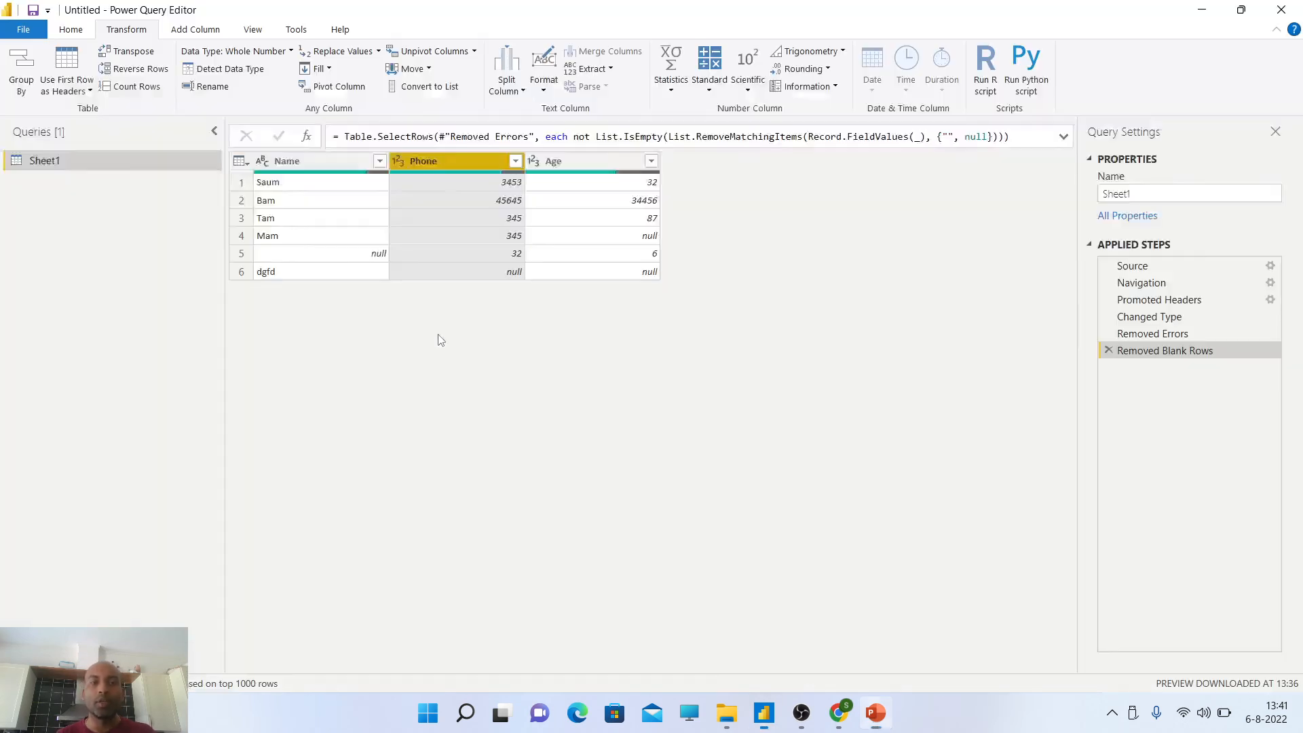
{"action": "left_click", "coordinate": [516, 161]}
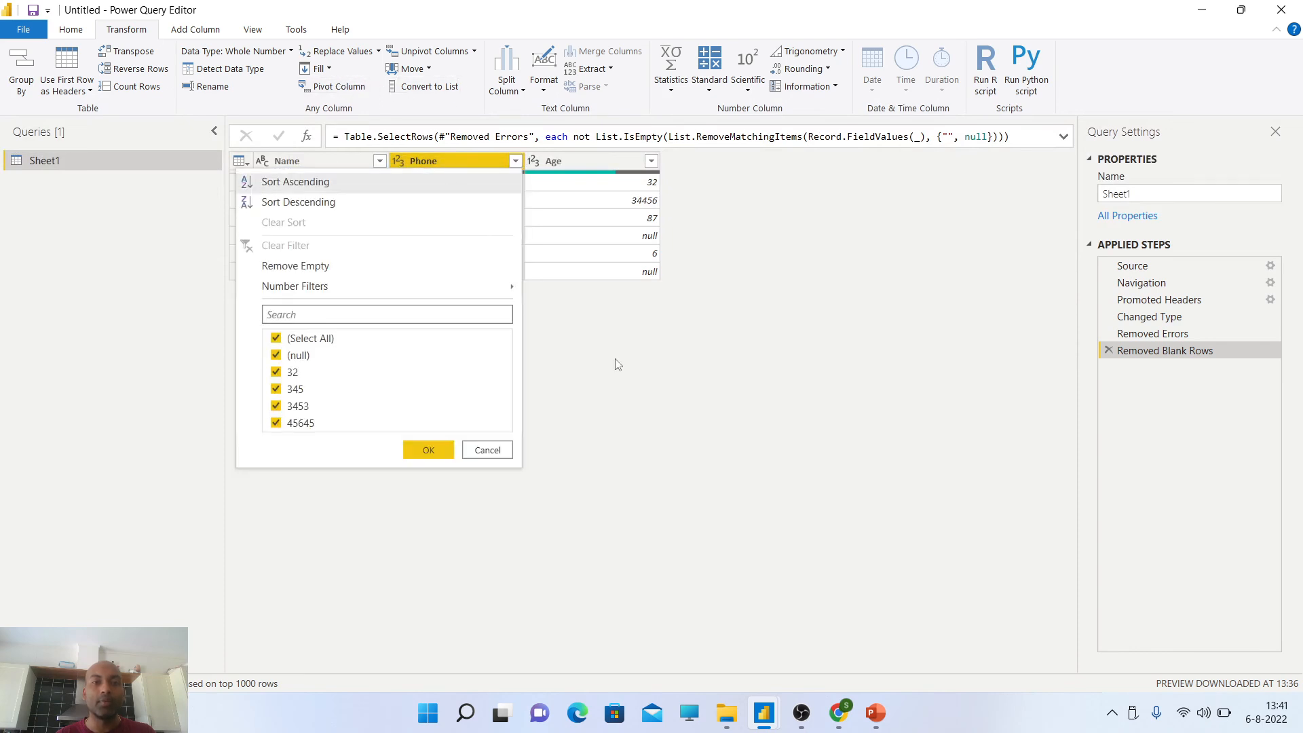
{"action": "left_click", "coordinate": [630, 386]}
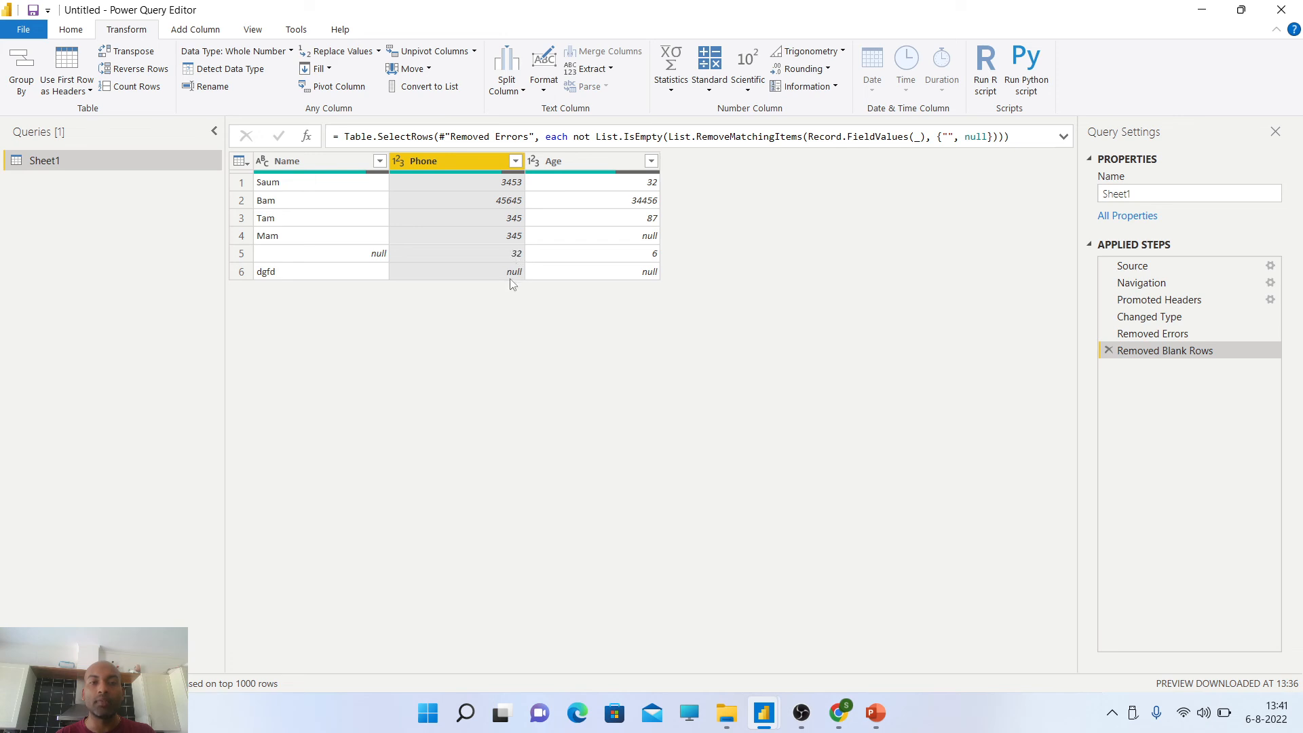
{"action": "left_click", "coordinate": [332, 69]}
{"action": "left_click", "coordinate": [334, 88]}
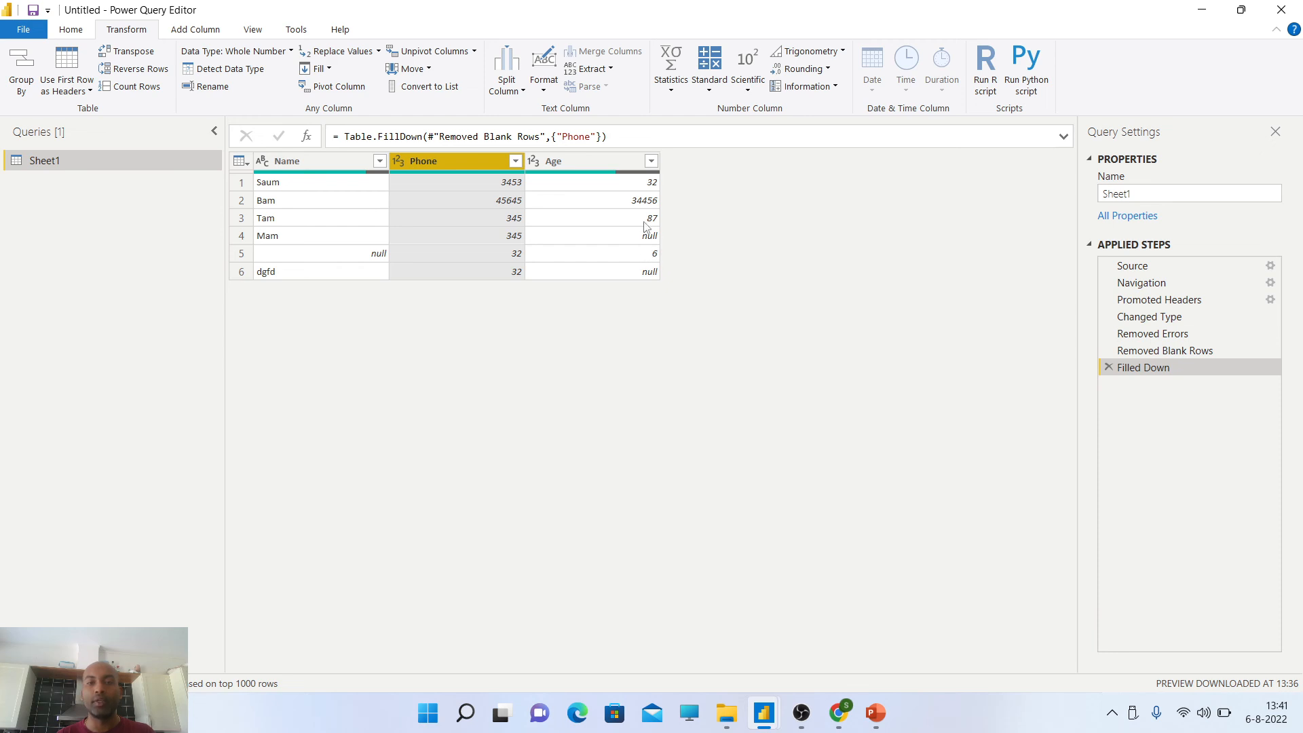
Step: Fill the null values in the Age column up from the rows below
{"action": "left_click", "coordinate": [631, 163]}
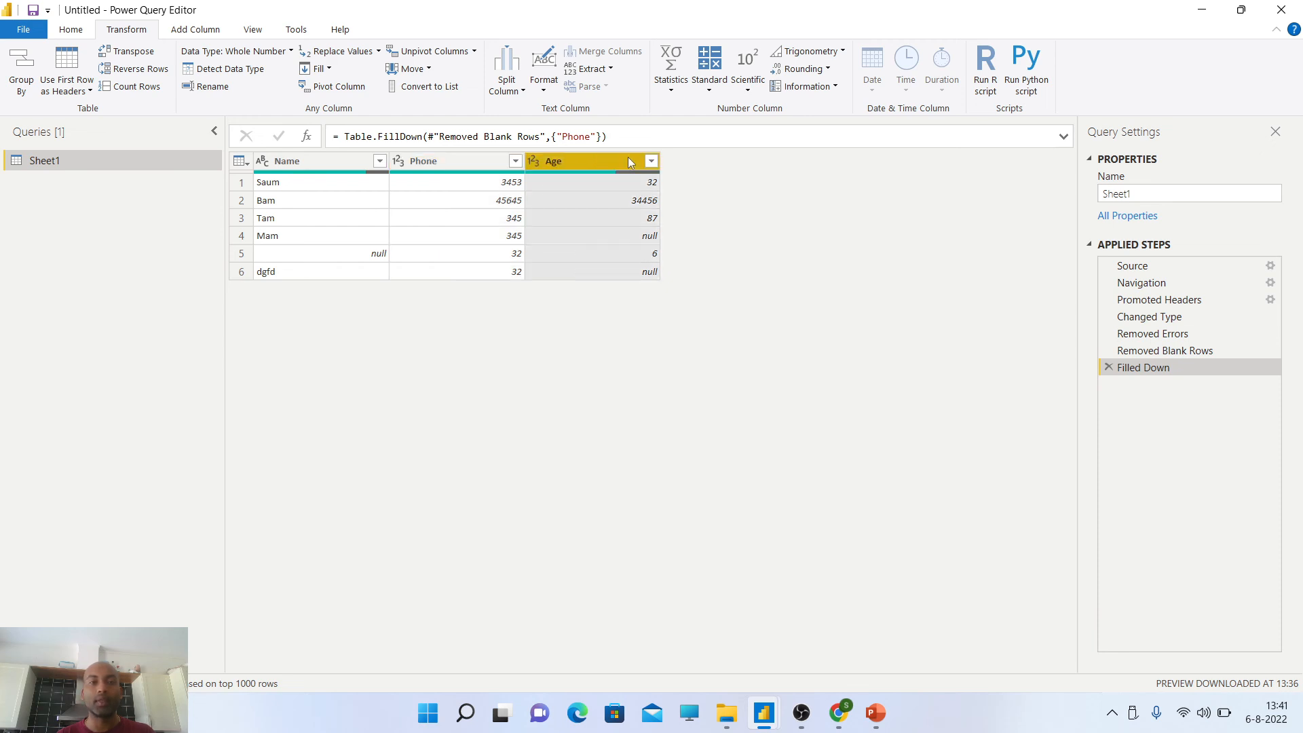
{"action": "left_click", "coordinate": [319, 68]}
{"action": "left_click", "coordinate": [332, 107]}
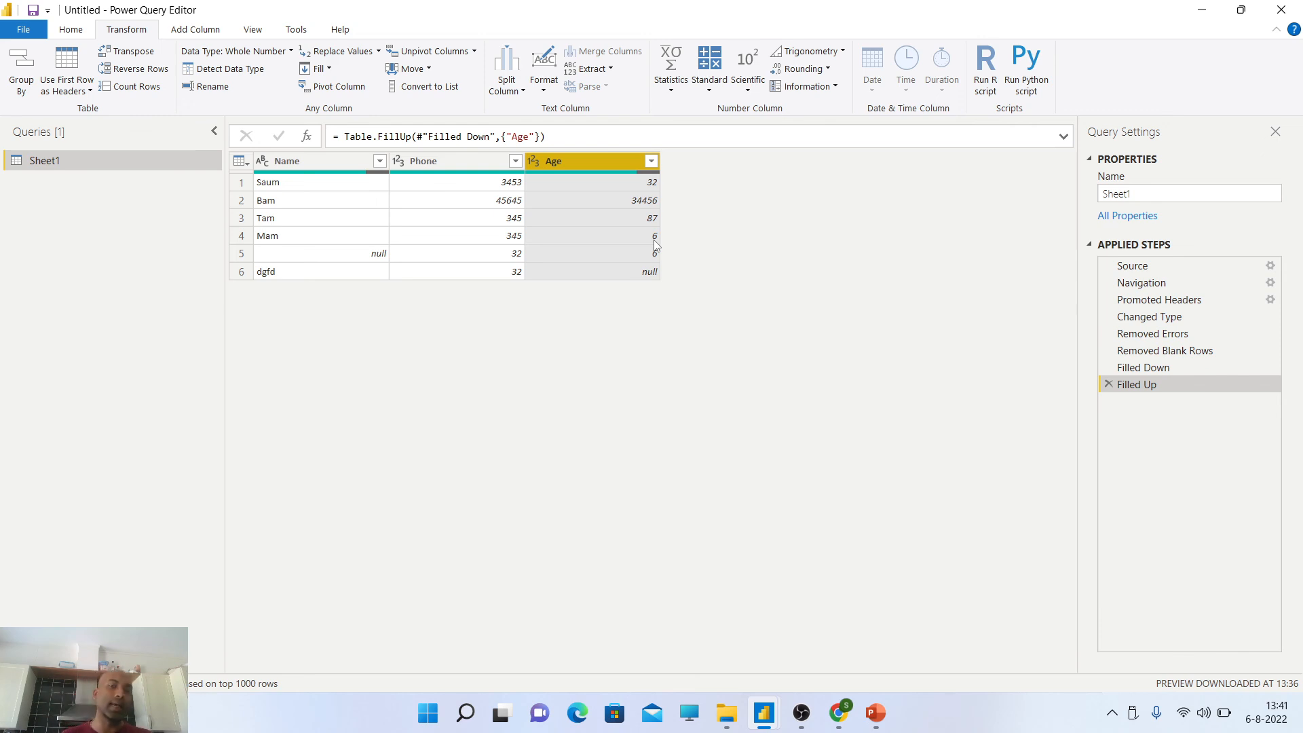
Step: Revisit the Data engineering slide in PowerPoint, and examine the commands for adding columns in Power Query Editor
{"action": "key", "text": "alt+Tab"}
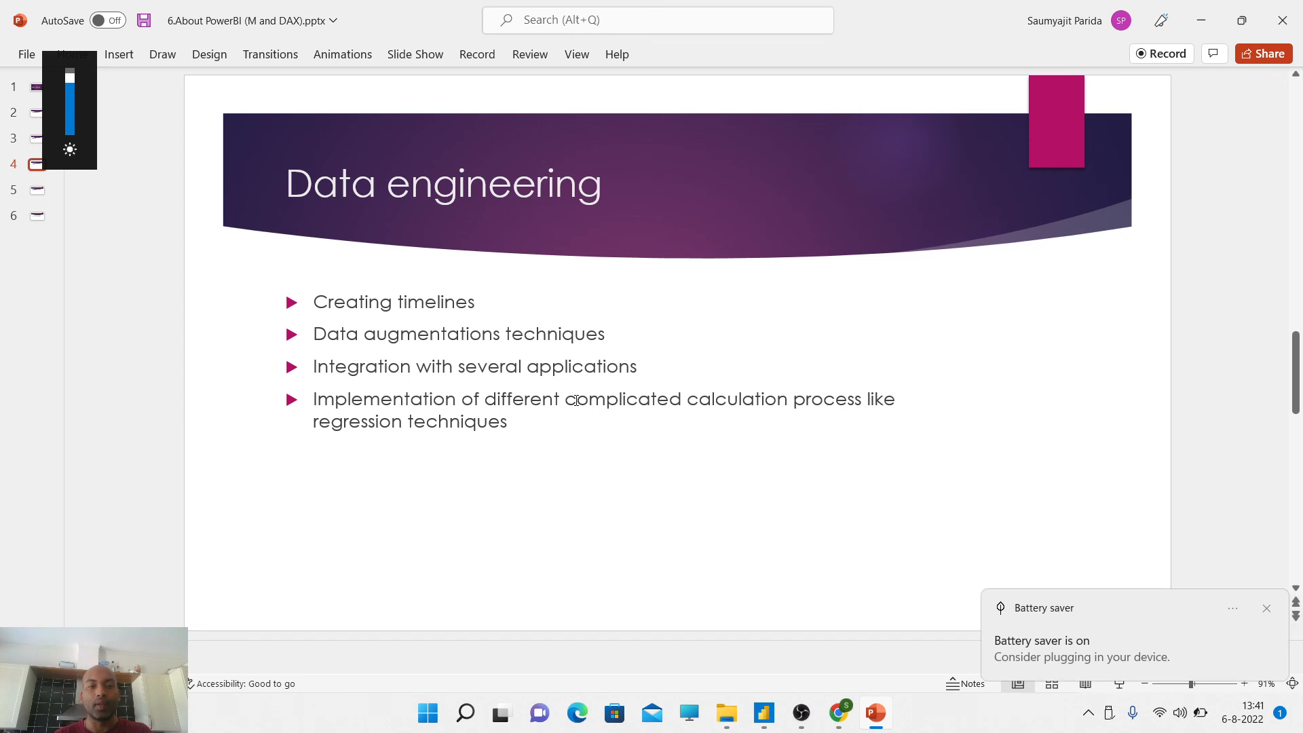
{"action": "left_click", "coordinate": [1267, 609]}
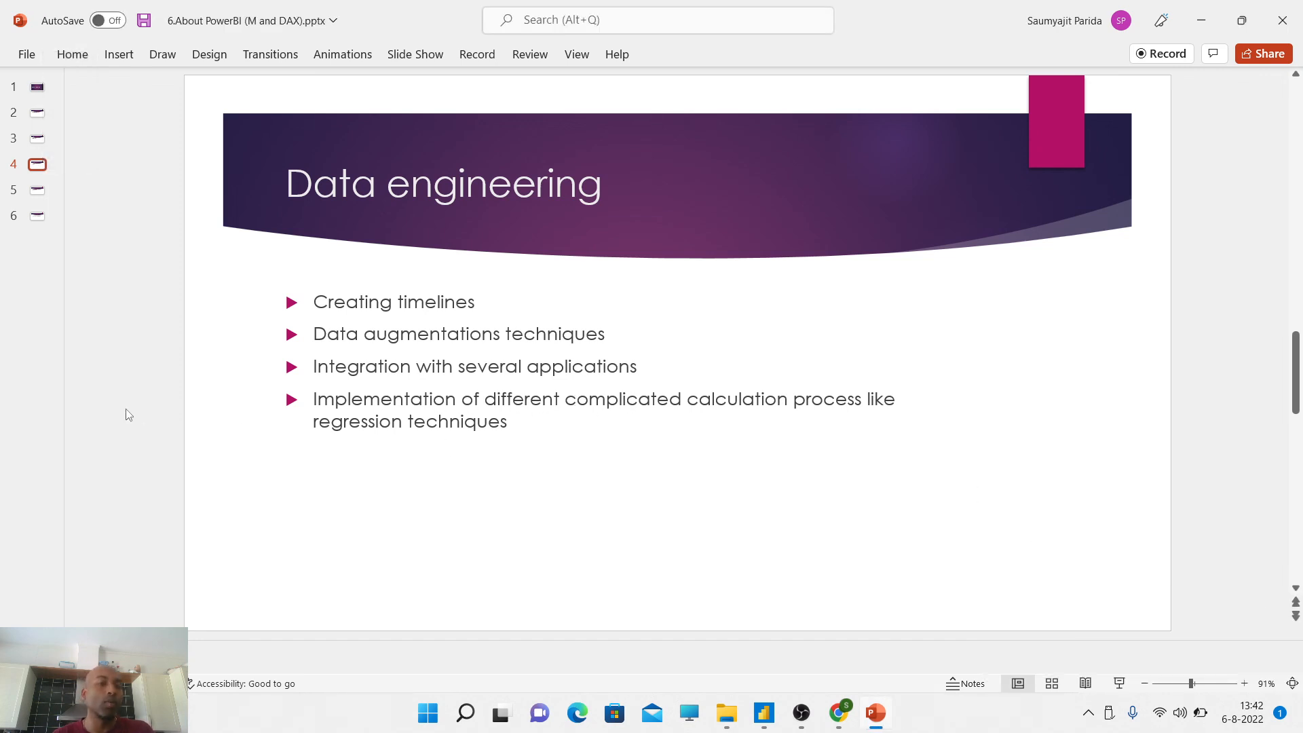
{"action": "key", "text": "alt+Tab"}
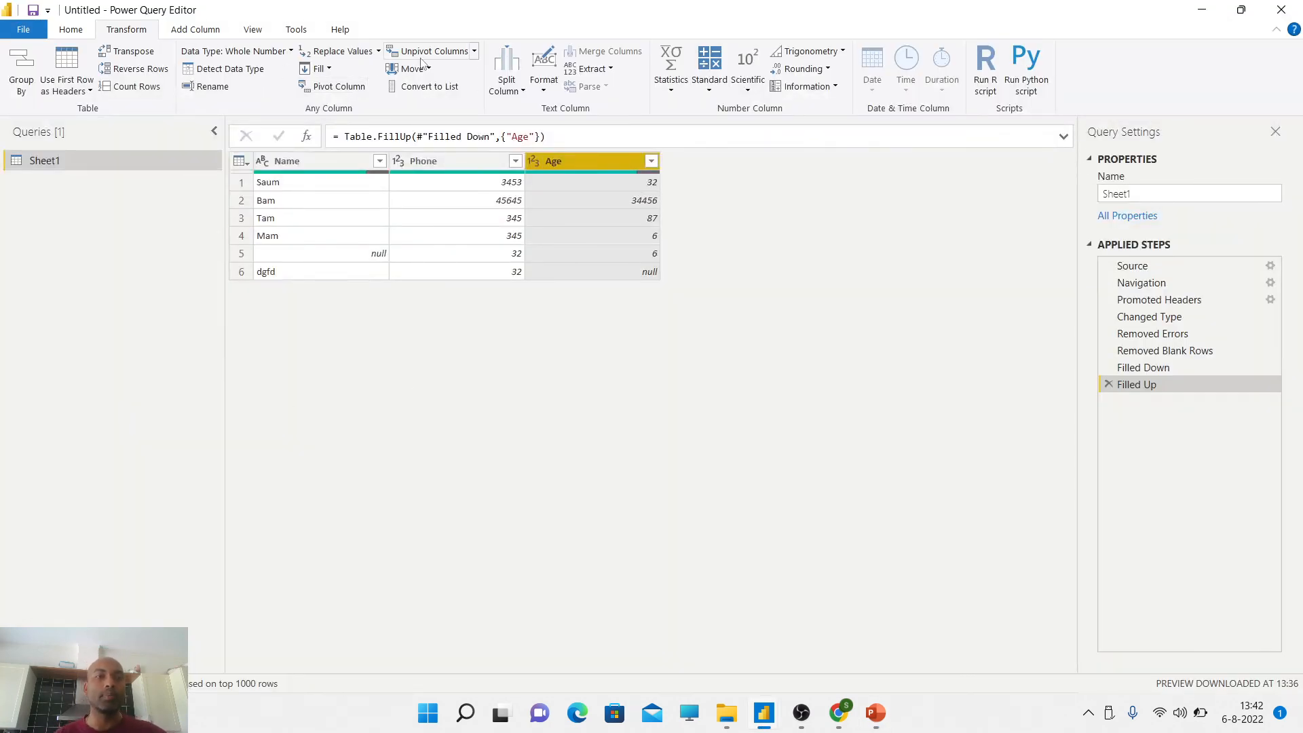
{"action": "left_click", "coordinate": [190, 29]}
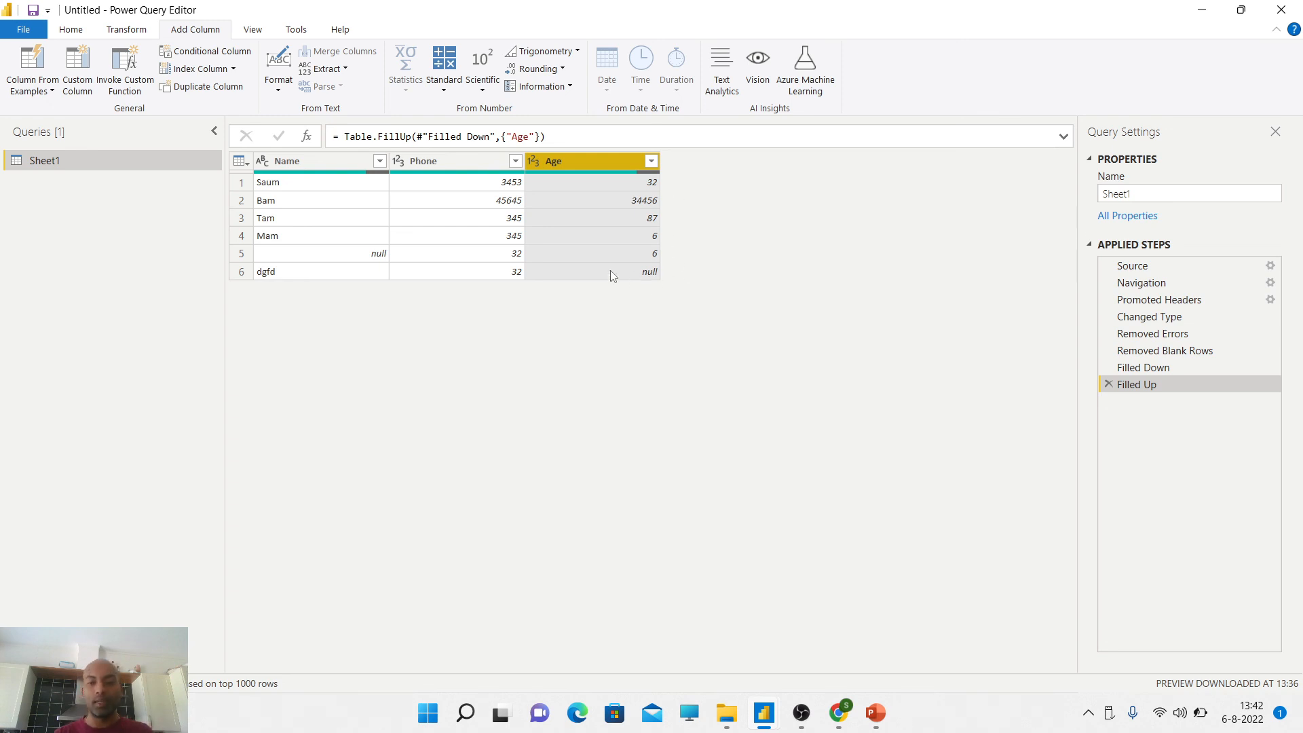
Step: Switch to PowerPoint and advance from the Data engineering slide to review the Drawbacks slide
{"action": "left_click", "coordinate": [875, 714]}
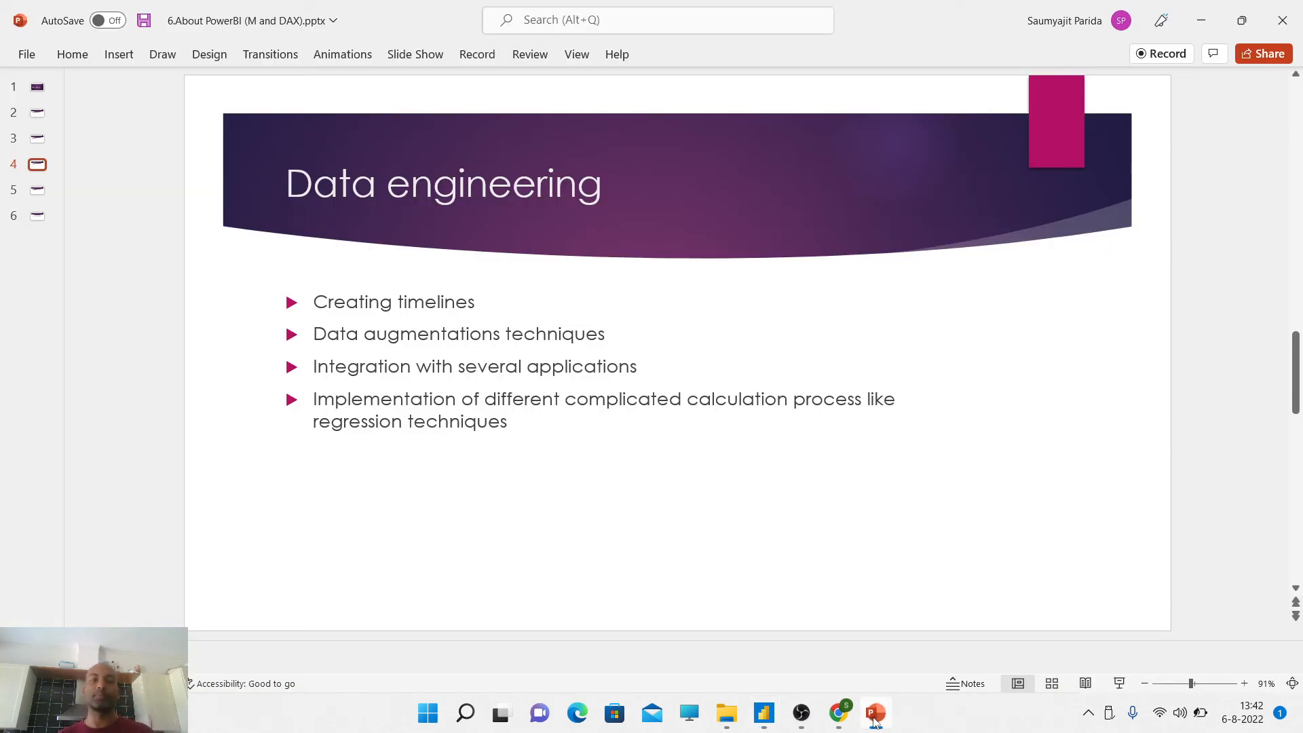
{"action": "key", "text": "Page_Down"}
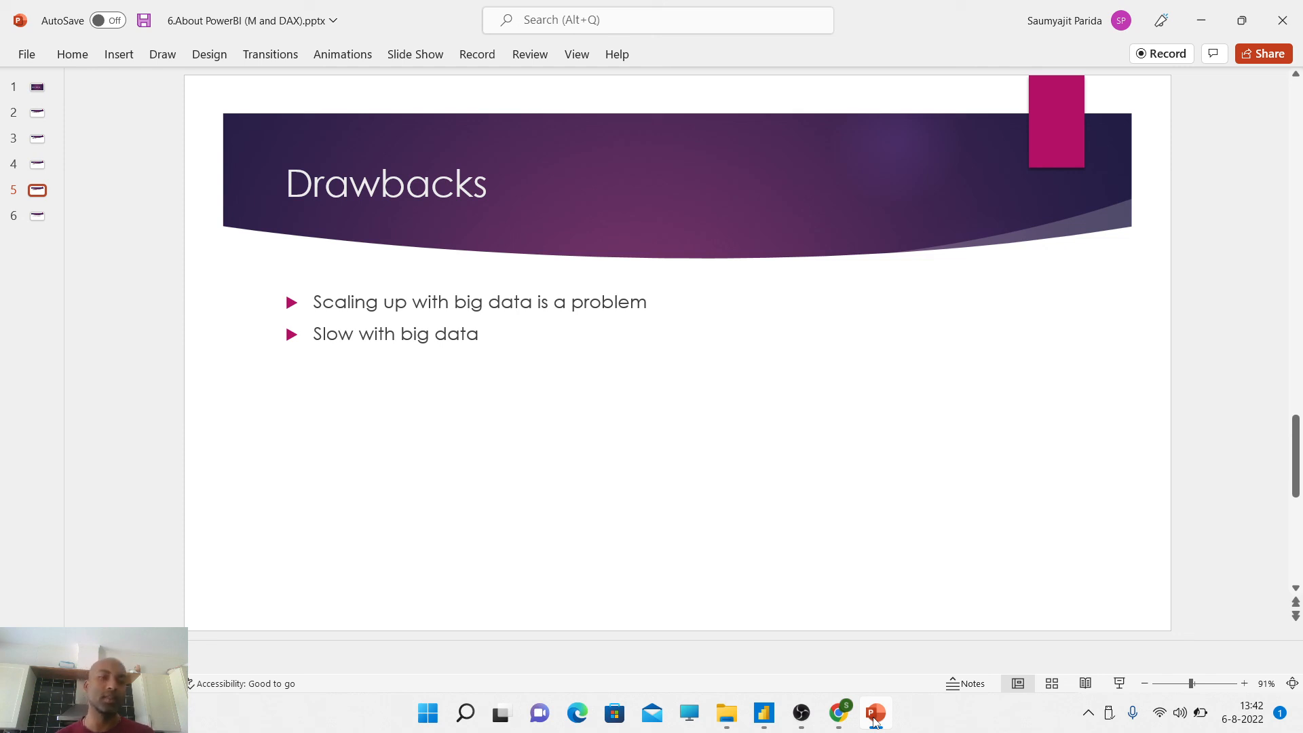
{"action": "mouse_move", "coordinate": [757, 720]}
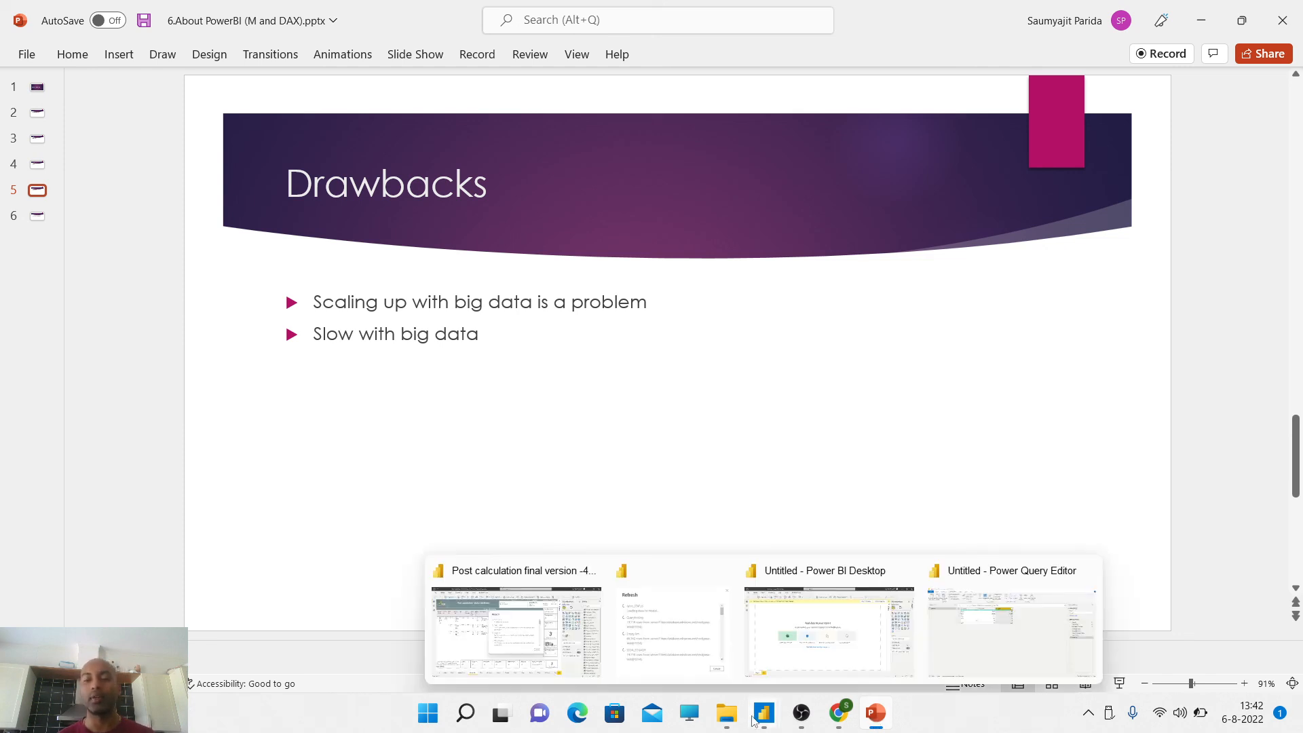
{"action": "mouse_move", "coordinate": [683, 645]}
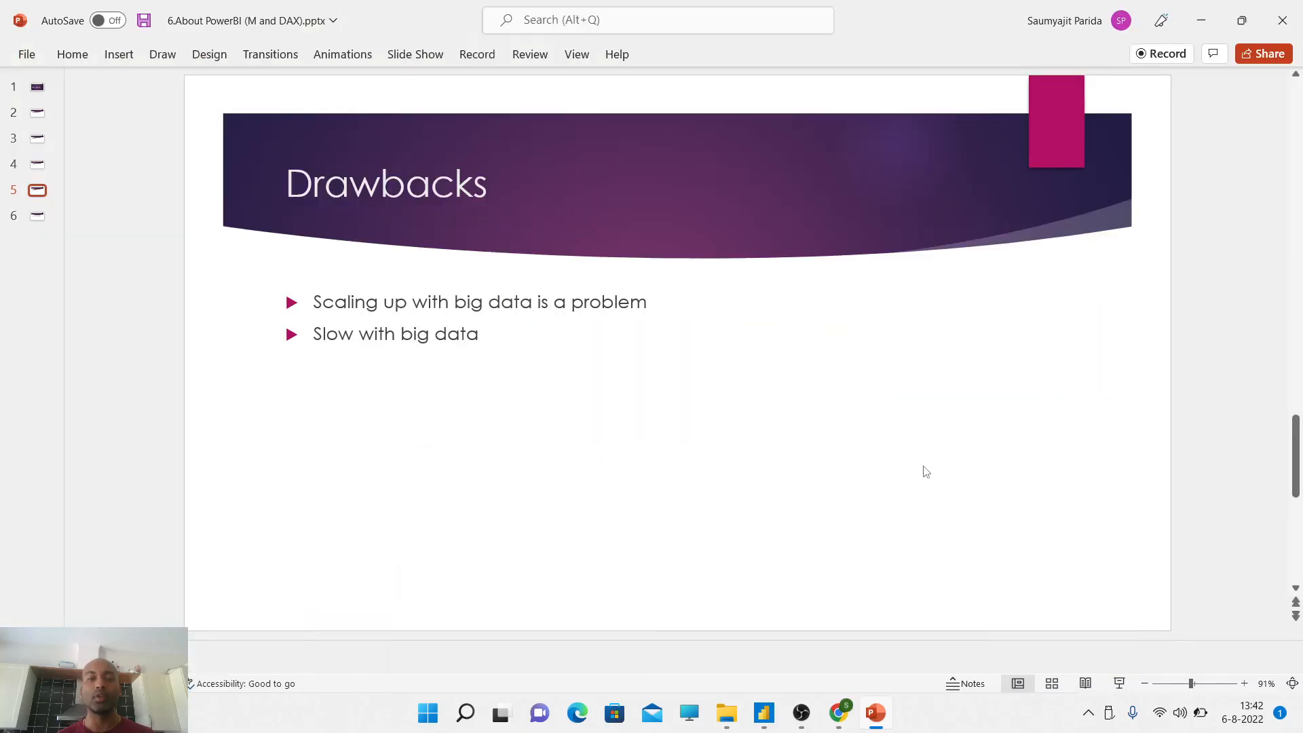